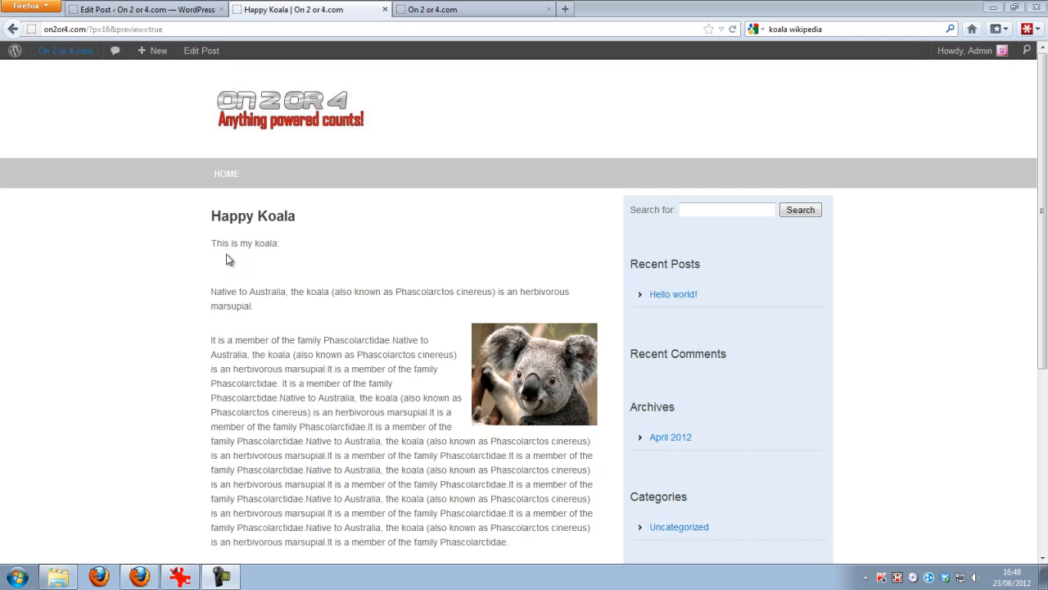
- Return to the post editor and change the post title to "Ninja fighting Koala"
left_click(187, 10)
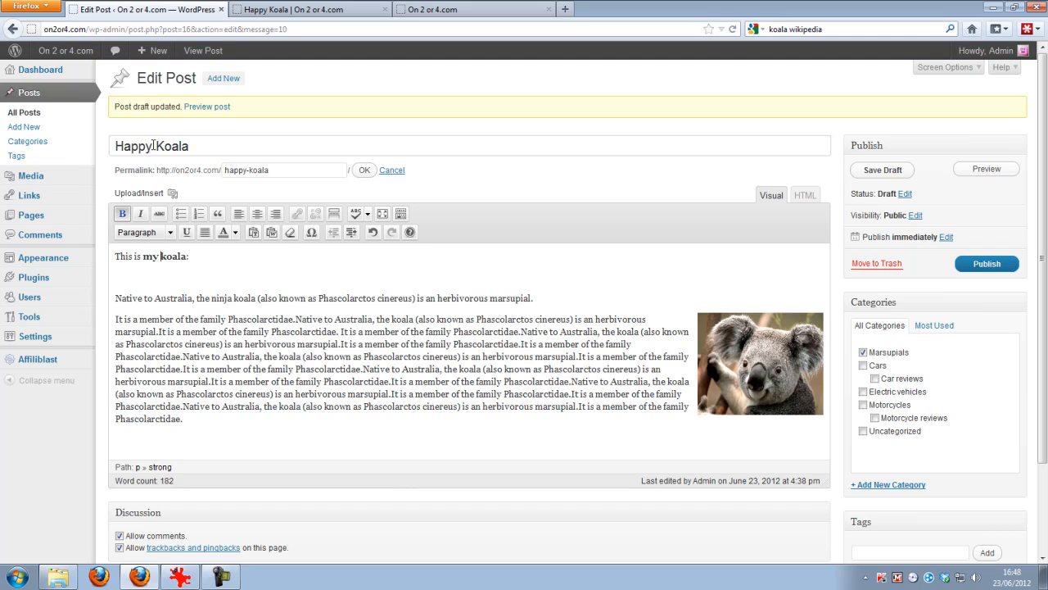
double_click(153, 145)
left_click(154, 145)
left_click_drag(153, 145, 115, 146)
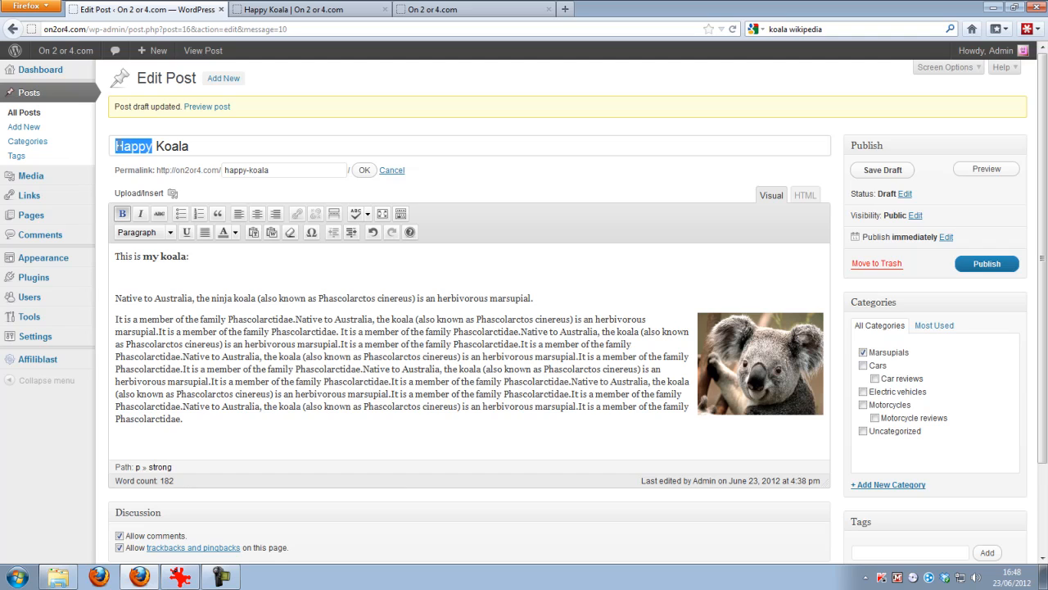
type("Ninja fighting")
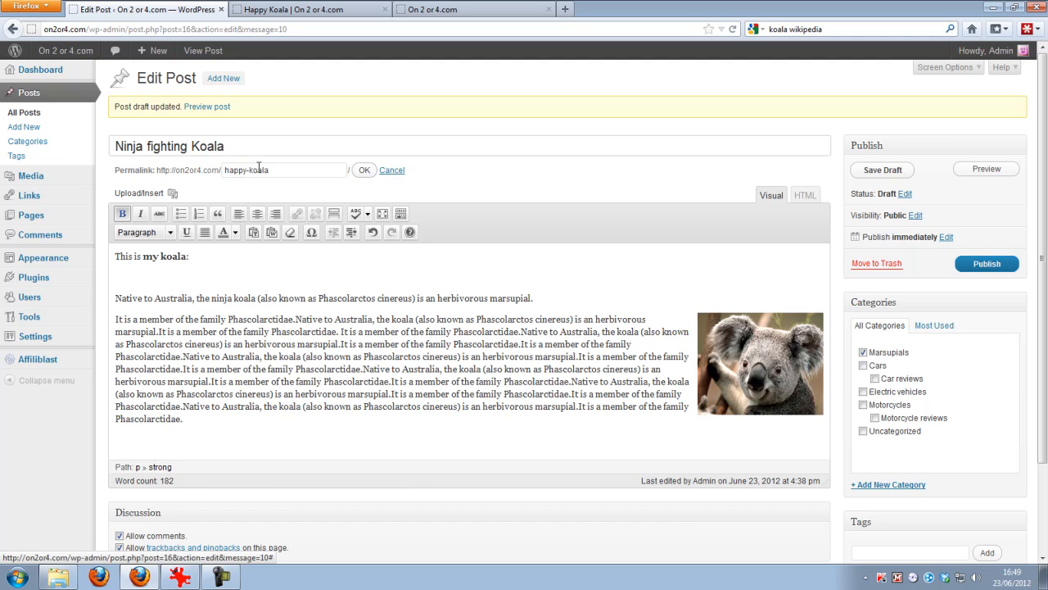
- Set the post's permalink slug to "ninja-fighting-koala" and confirm it
left_click(247, 170)
left_click_drag(246, 170, 223, 170)
type("ninja")
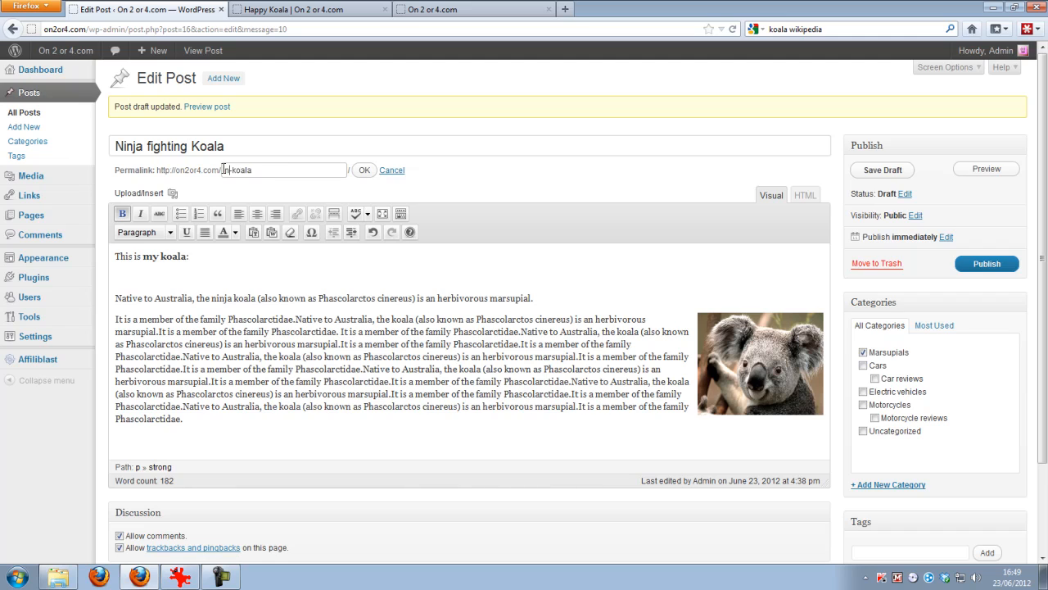
type("-fighting")
left_click(364, 170)
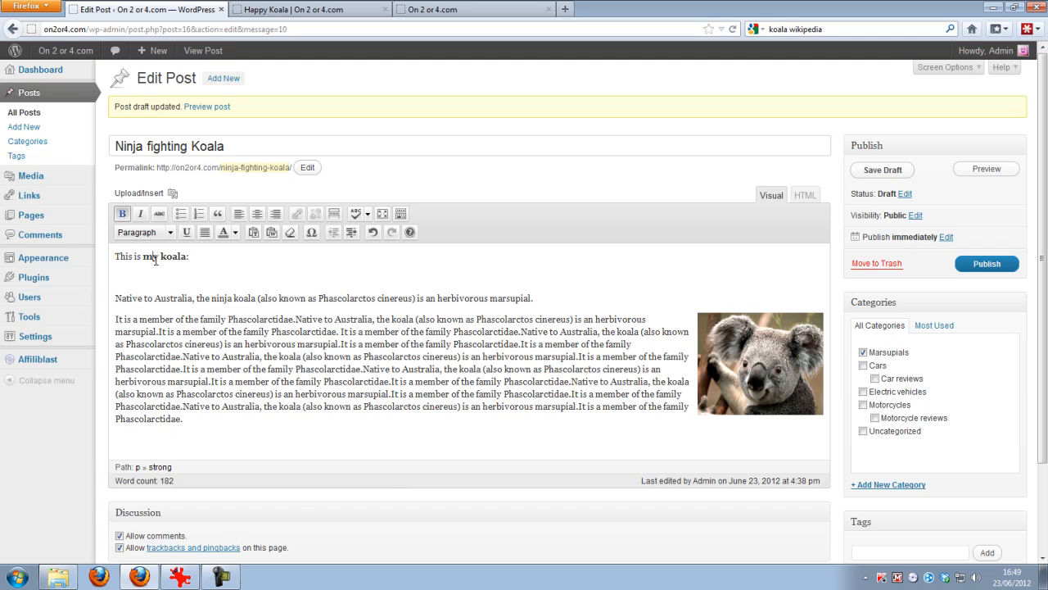
- Copy the post title "Ninja fighting Koala" into the Easy WP SEO primary keyword and save the draft
left_click_drag(228, 147, 114, 147)
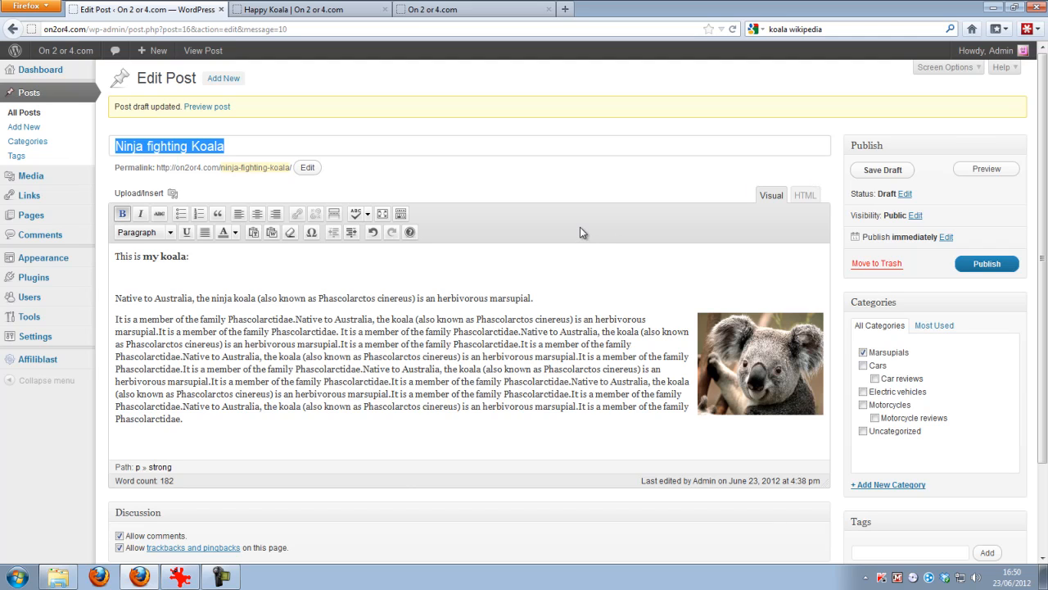
mouse_move(92, 257)
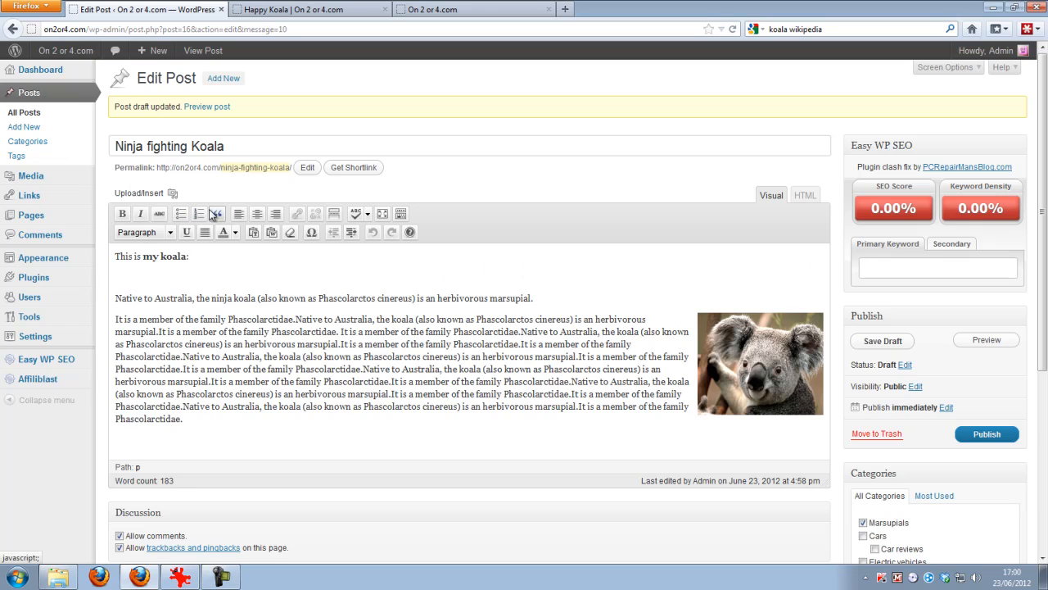
left_click_drag(225, 146, 110, 155)
key("ctrl+c")
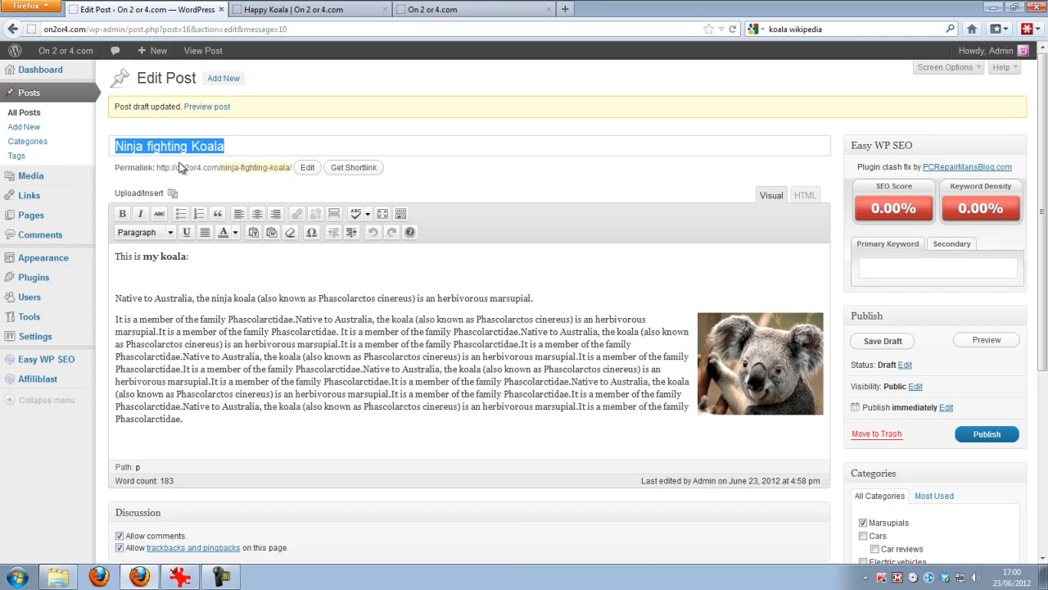
left_click(885, 267)
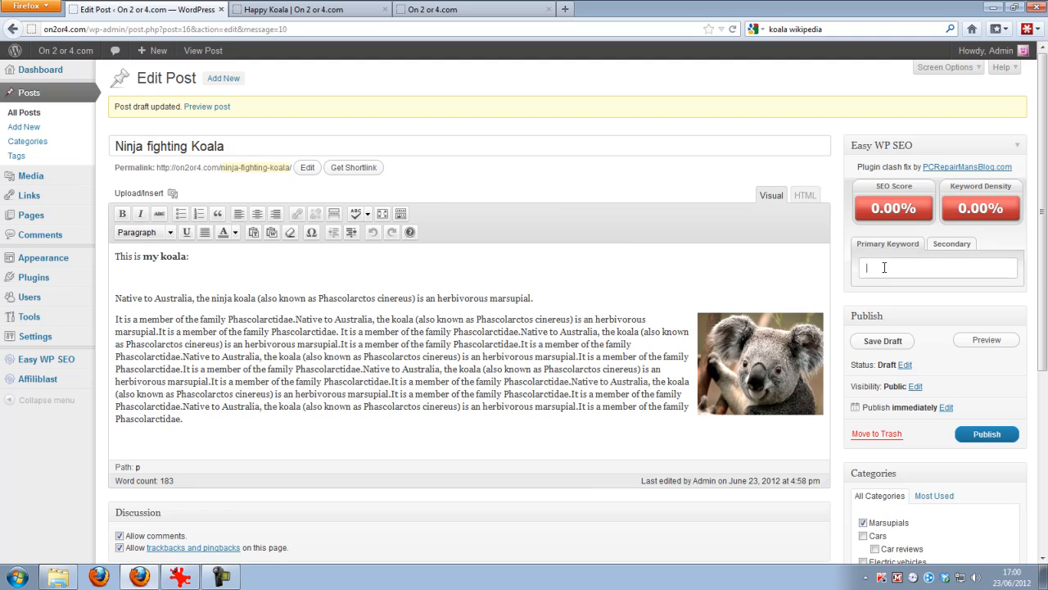
key("ctrl+v")
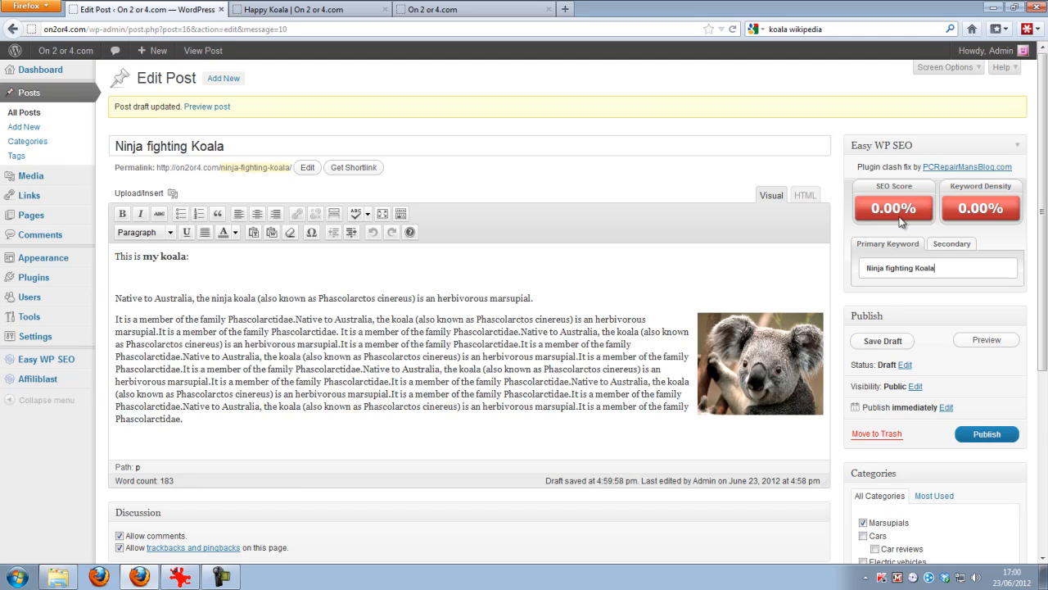
left_click(879, 342)
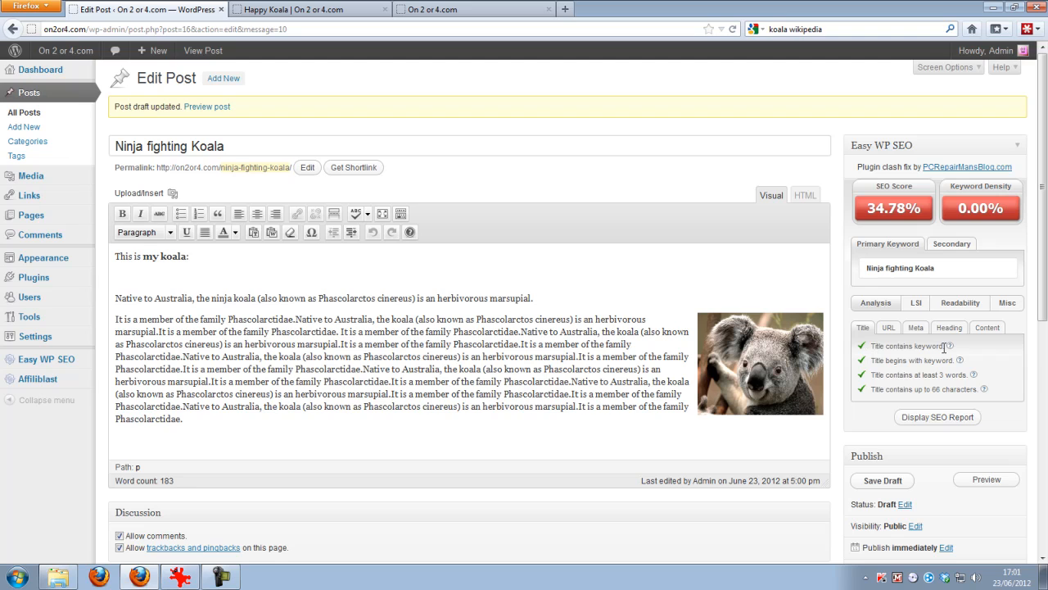
- Change the post title to "Ninja fighting Cat", save the draft and check the SEO analysis of the title
left_click(244, 152)
key("BackSpace")
key("BackSpace")
key("BackSpace")
key("BackSpace")
key("BackSpace")
type("Cat")
left_click(876, 483)
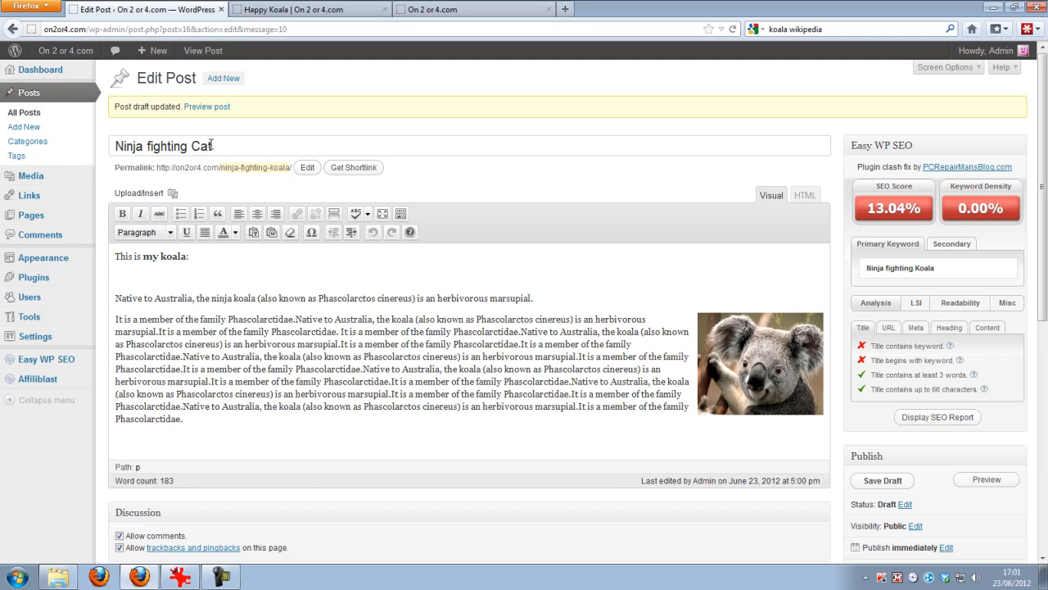
triple_click(866, 348)
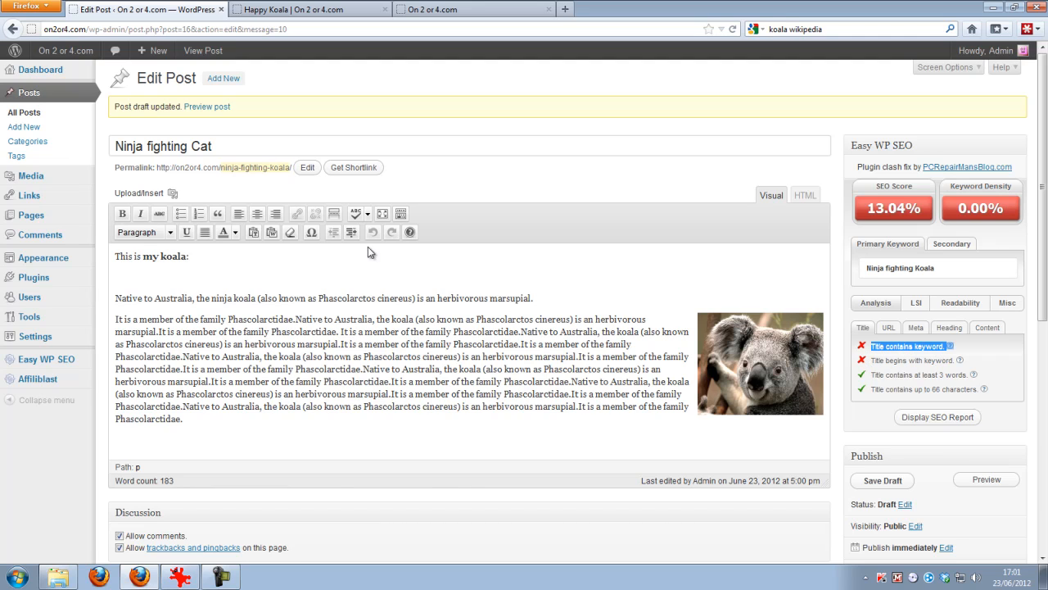
- Change the title's last word to "Koala" and save the draft
double_click(212, 147)
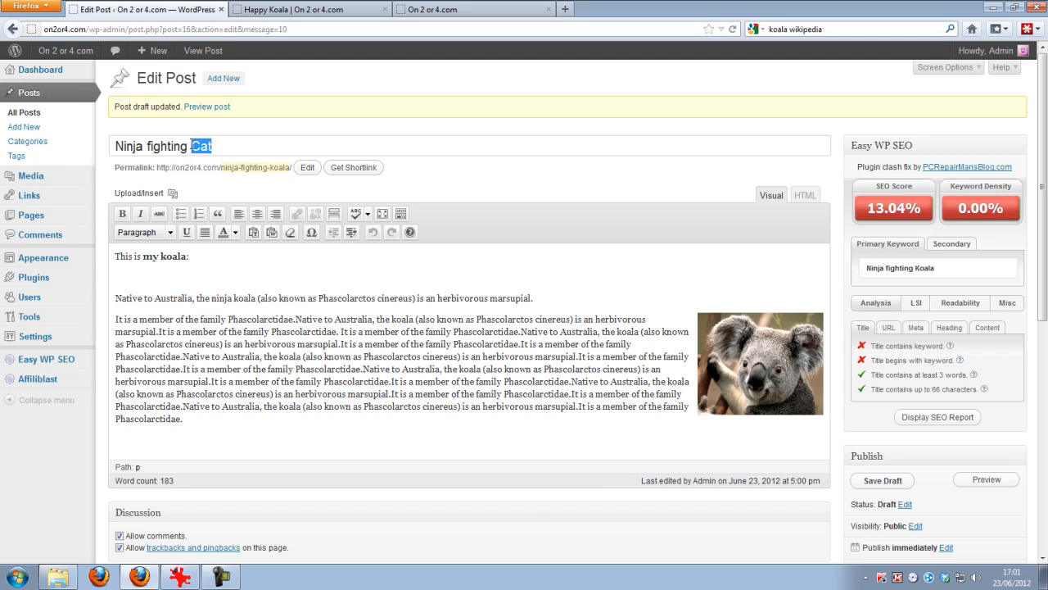
type("Koala")
left_click(882, 482)
- Delete the opening line "This is my koala:" with its blank line and insert "fighting" after "ninja" in the first sentence
left_click_drag(191, 260, 103, 255)
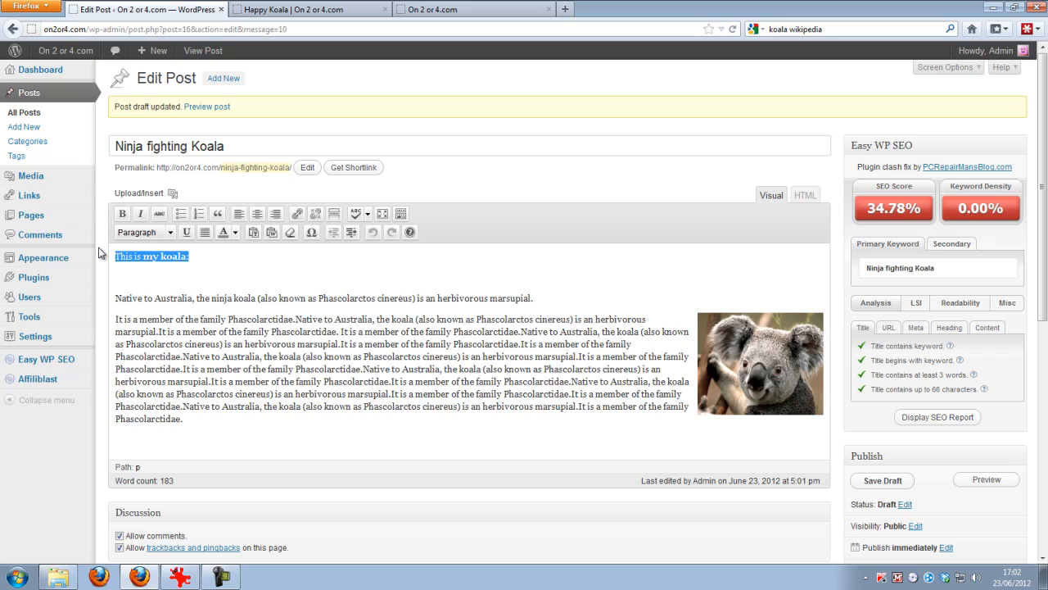
key("Delete")
key("Delete")
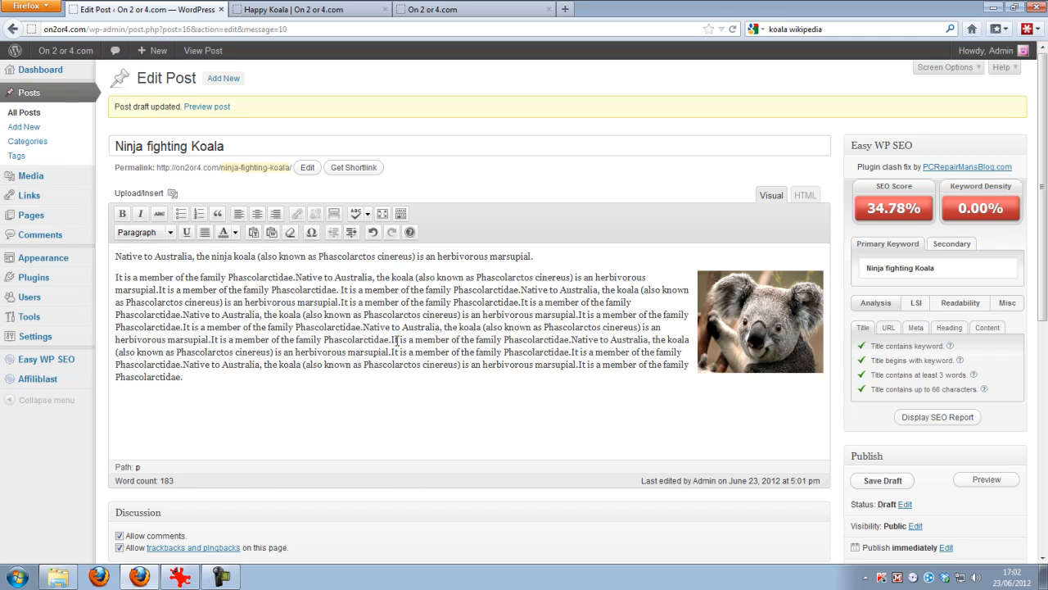
type("fight")
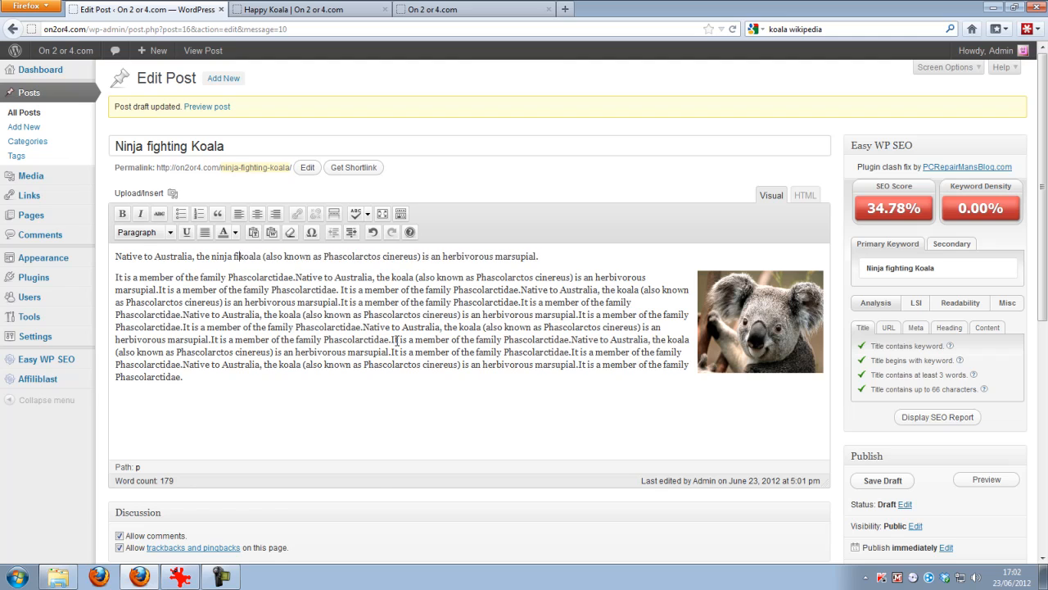
type("ing")
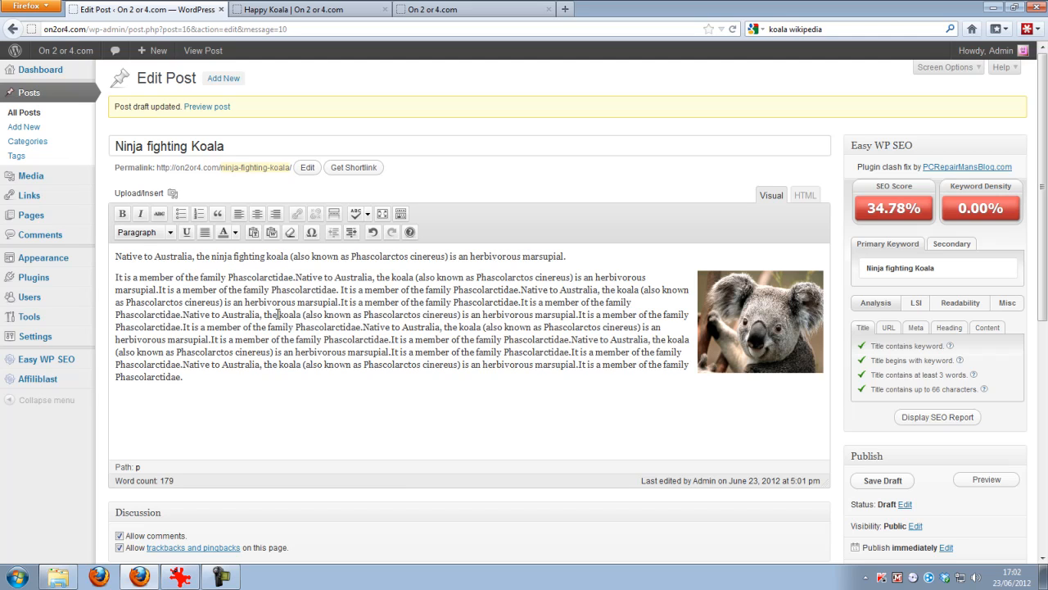
- Below the last paragraph, leave a blank line and add the line "Ninja fighting Koala - an alternative approach"
left_click(186, 382)
key("Return")
key("Return")
type("Ninja fighting Koala")
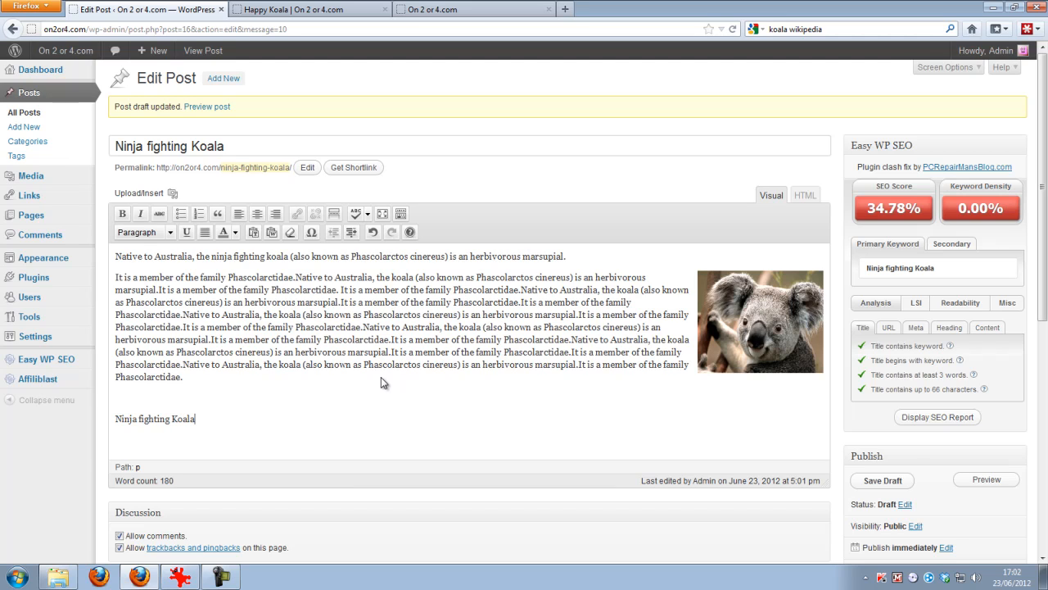
type(" - an alternative approach")
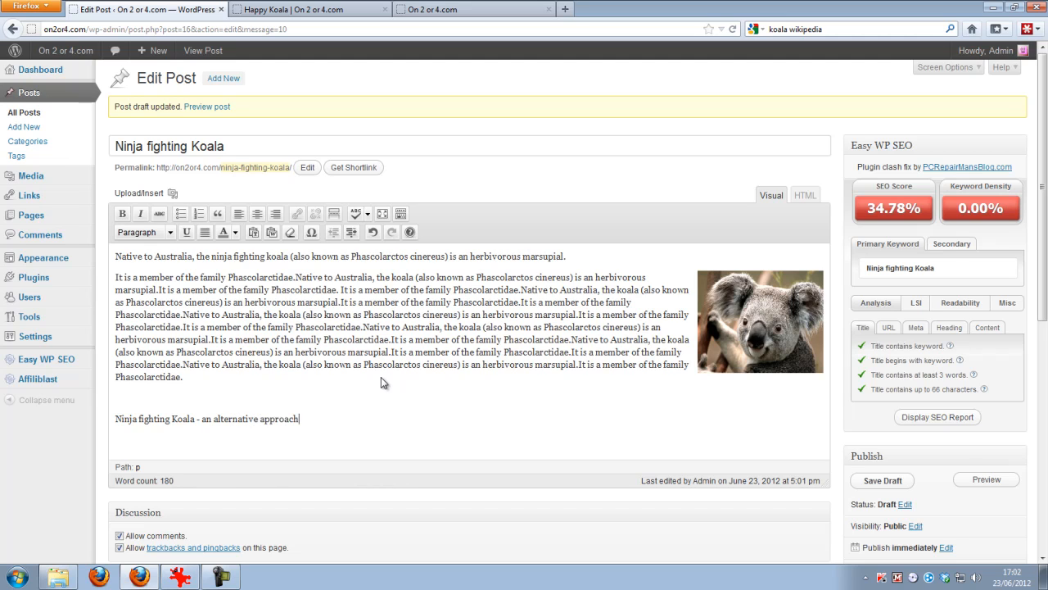
key("Return")
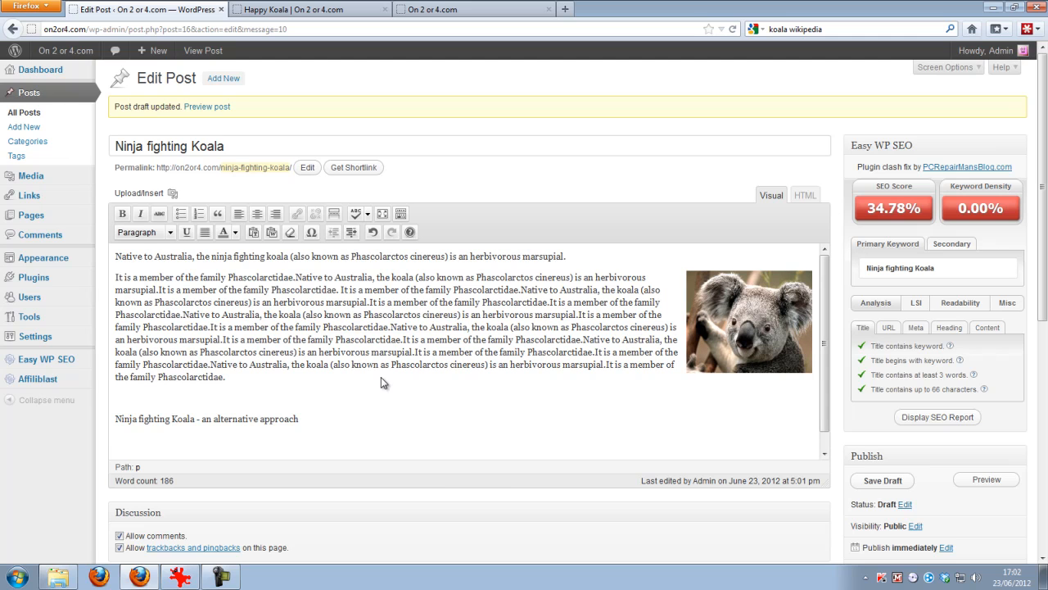
- Copy the main paragraph's text from "as Phascolarctos cinereus" to its end and paste it below the "alternative approach" line
left_click_drag(224, 377, 143, 302)
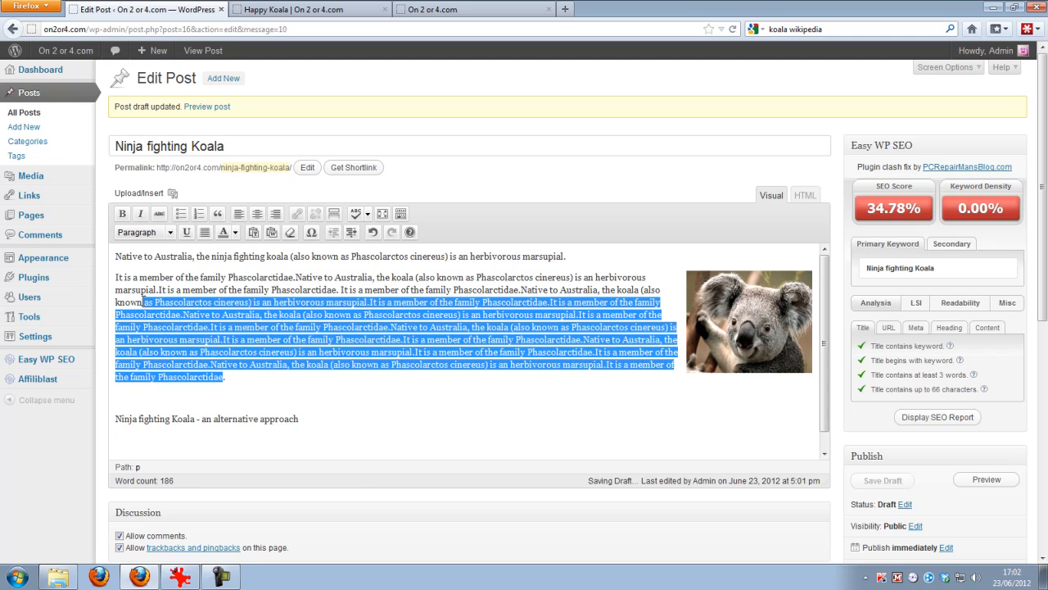
key("ctrl+c")
left_click(146, 447)
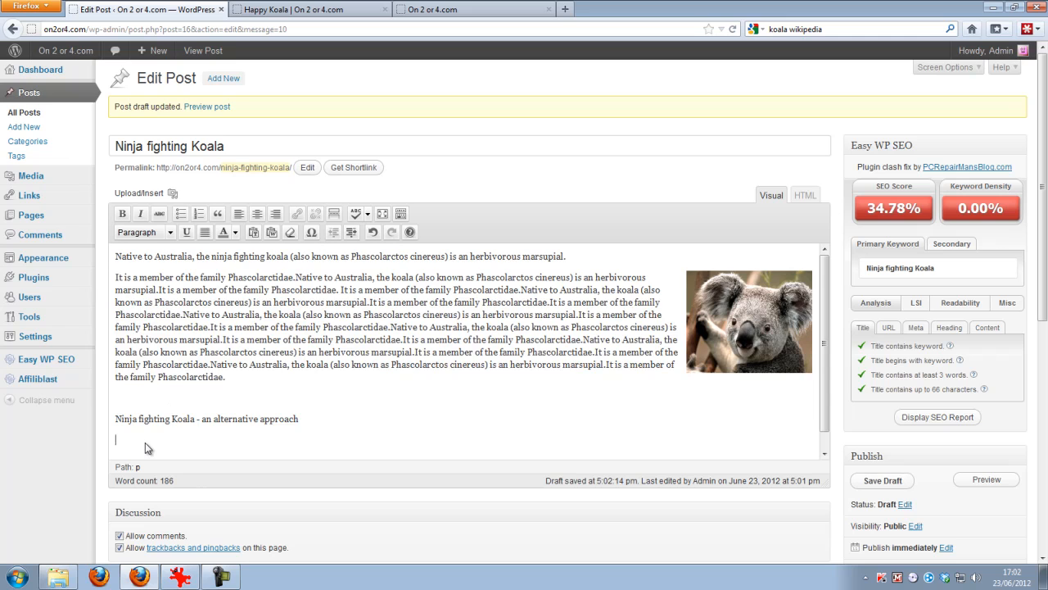
key("ctrl+v")
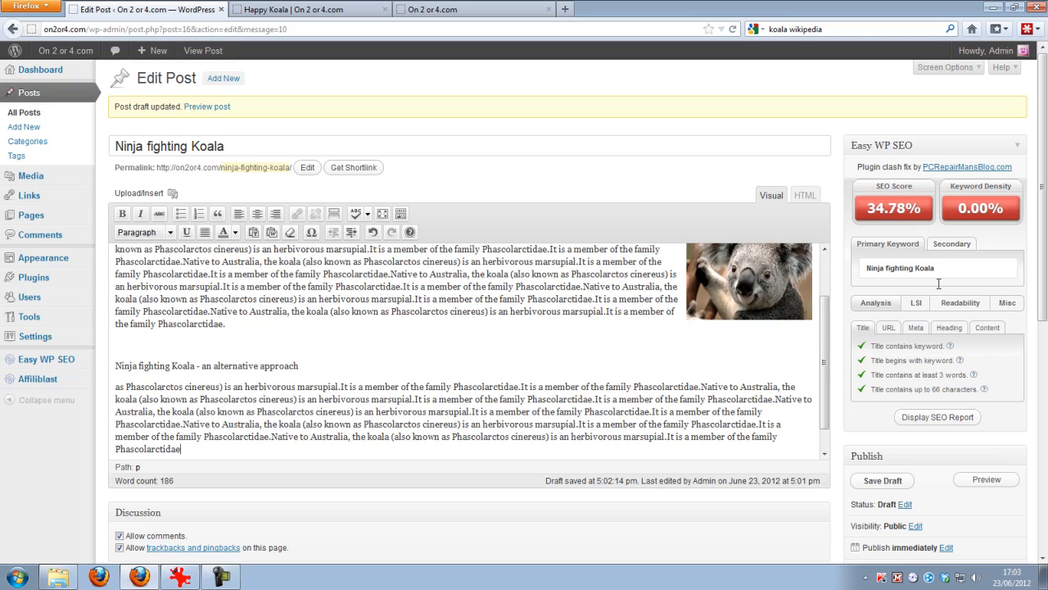
- Preview the post and examine how the "alternative approach" line and the paragraph beneath it are displayed
left_click(983, 482)
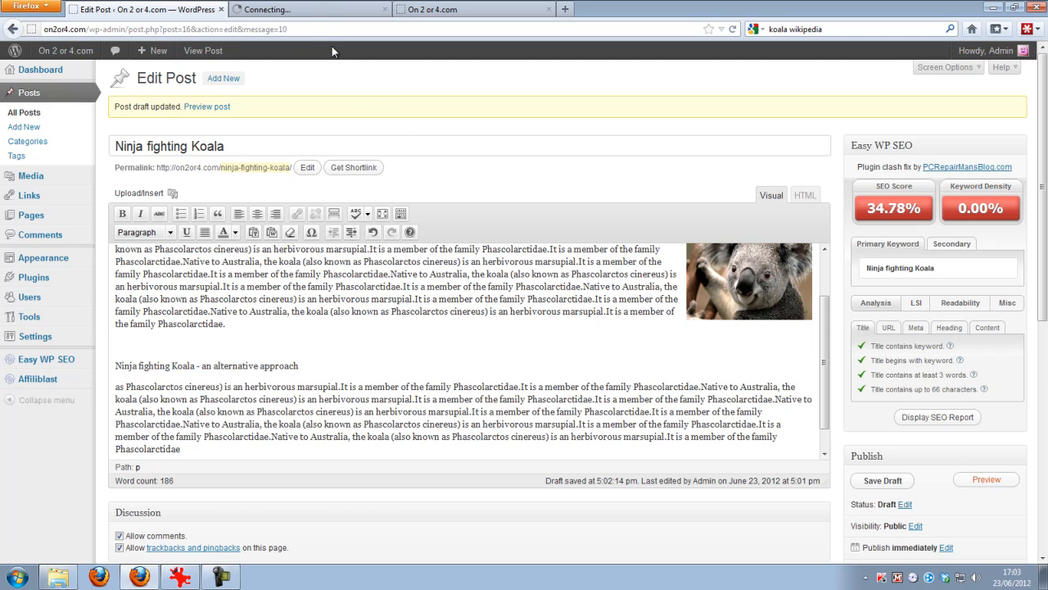
left_click(312, 10)
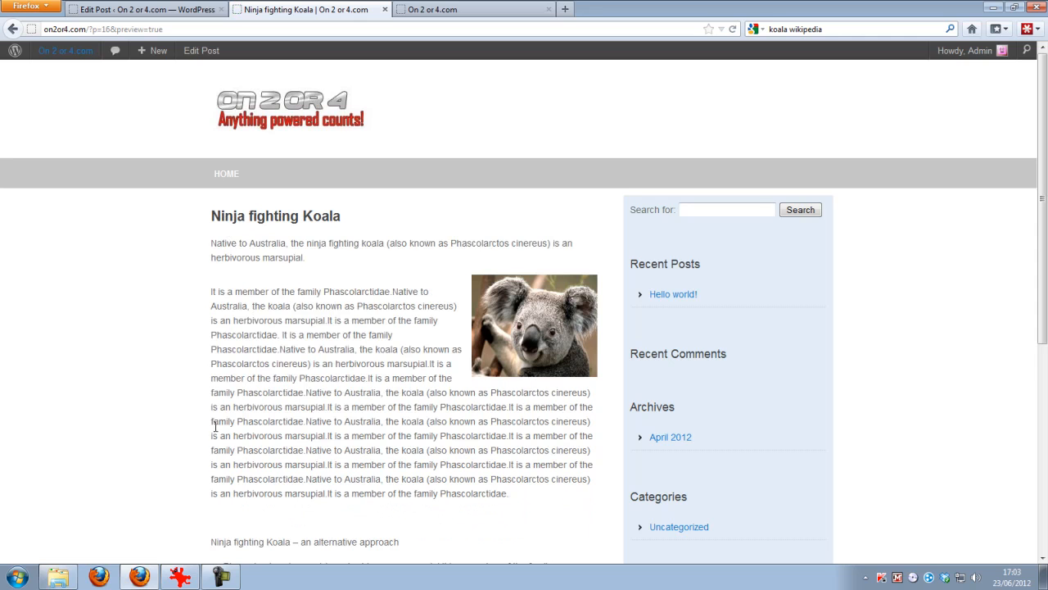
scroll(216, 428, "down", 4)
scroll(216, 428, "down", 1)
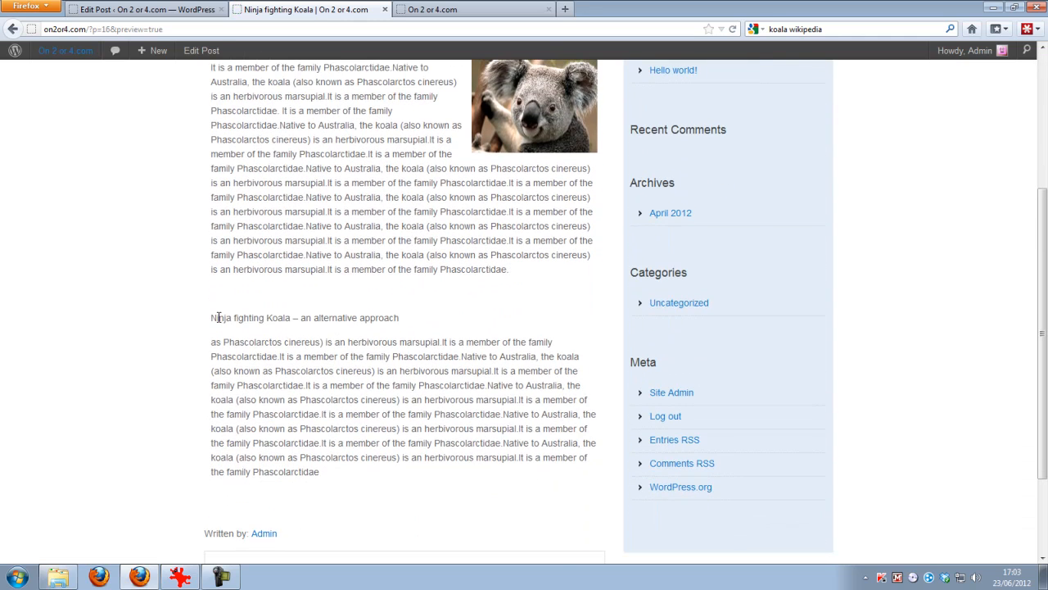
left_click_drag(213, 317, 322, 318)
left_click_drag(301, 371, 315, 427)
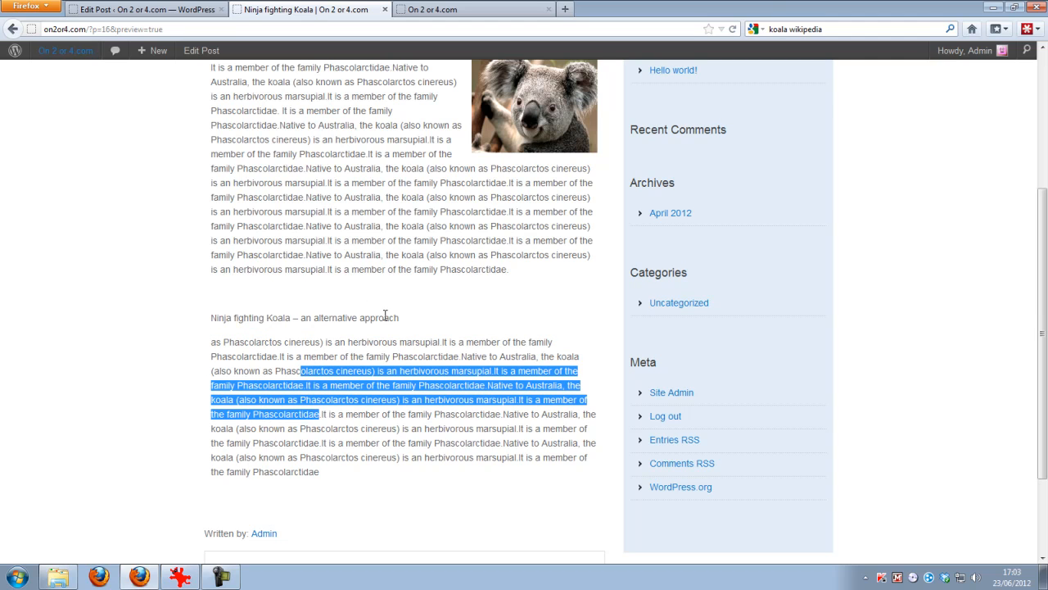
left_click_drag(401, 317, 211, 324)
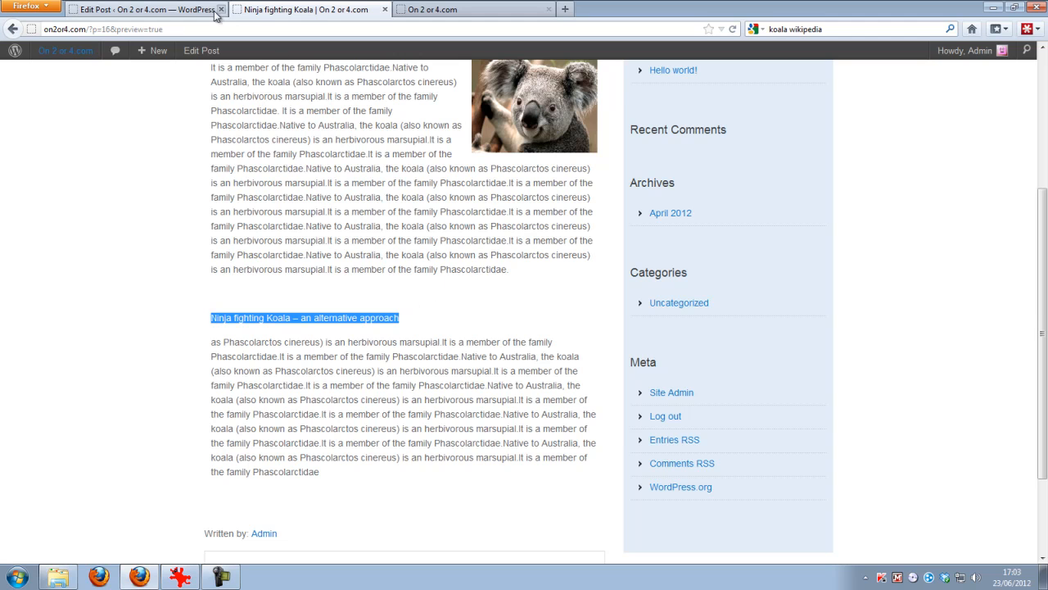
- Back in the post editor, format the line "Ninja fighting Koala - an alternative approach" as Heading 2
left_click(186, 10)
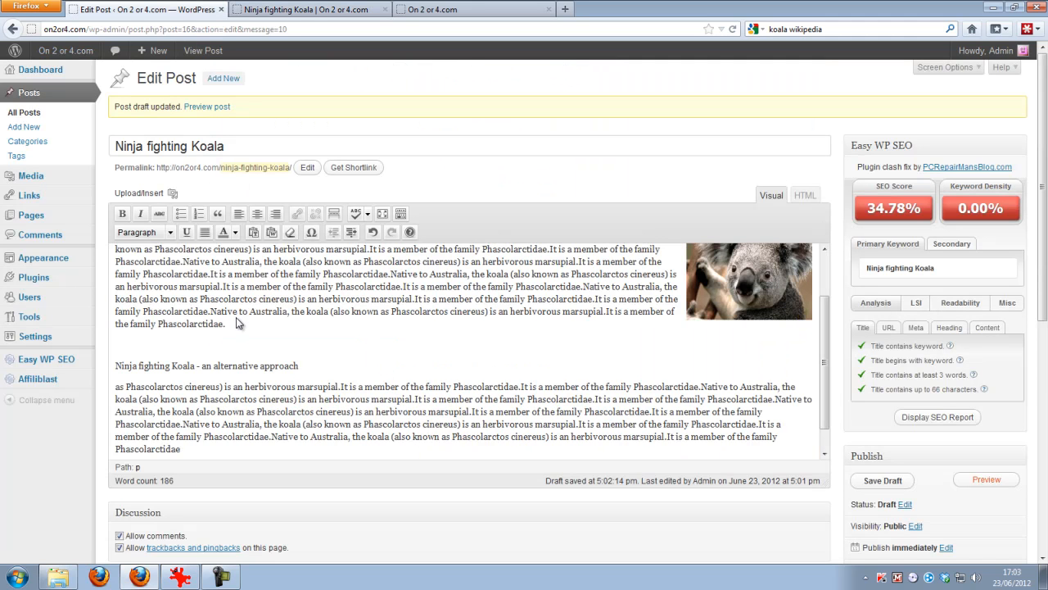
left_click_drag(227, 146, 114, 146)
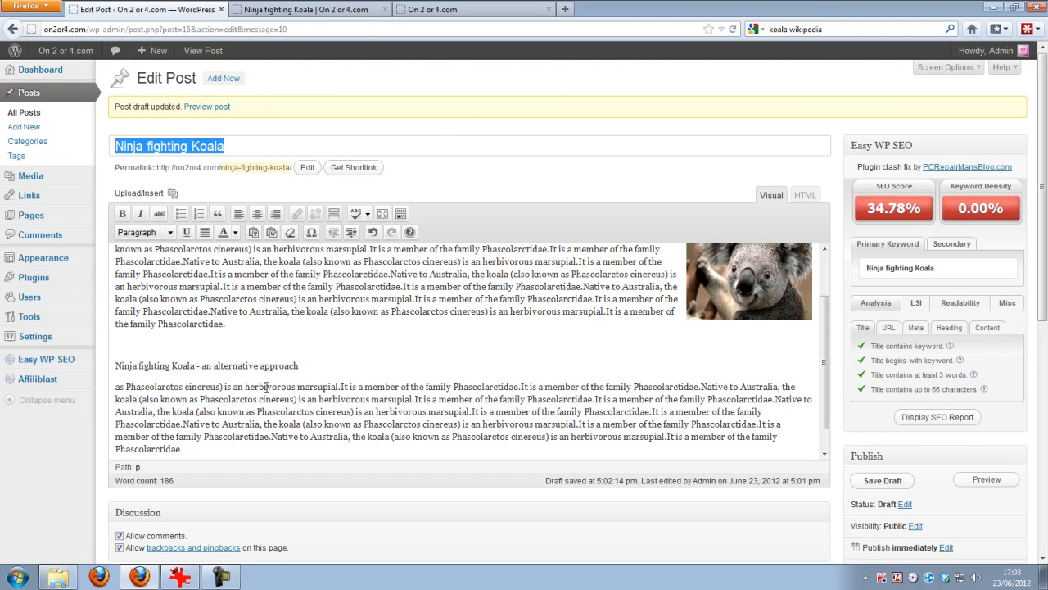
left_click_drag(300, 366, 119, 367)
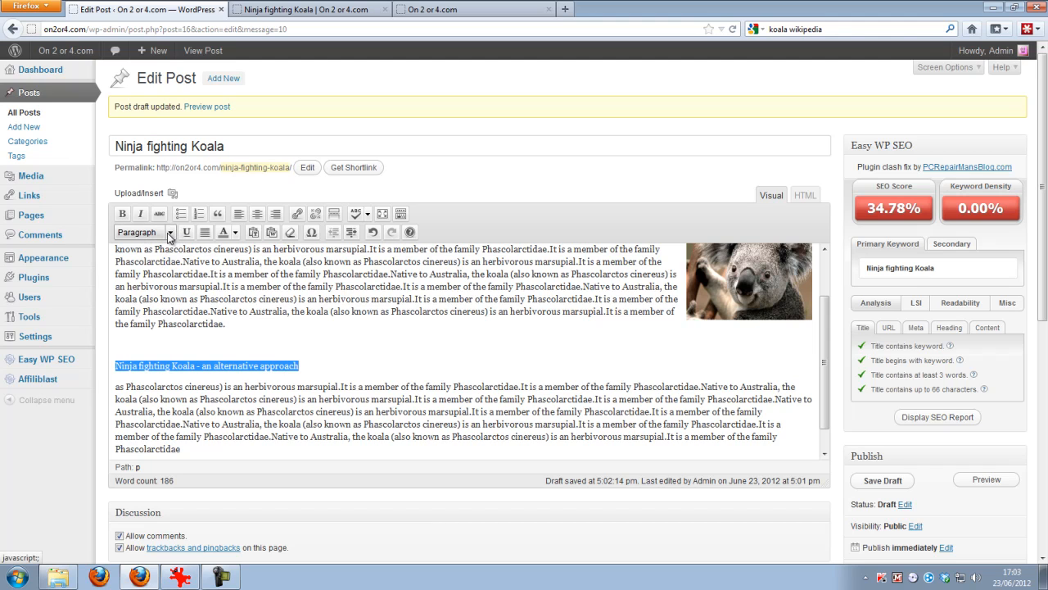
left_click(400, 214)
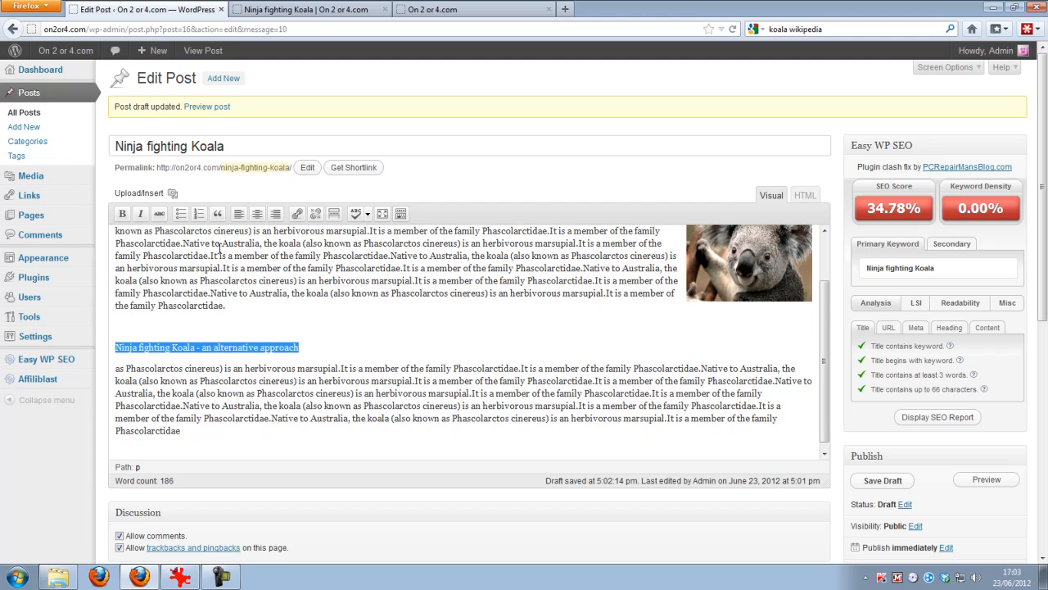
left_click(401, 214)
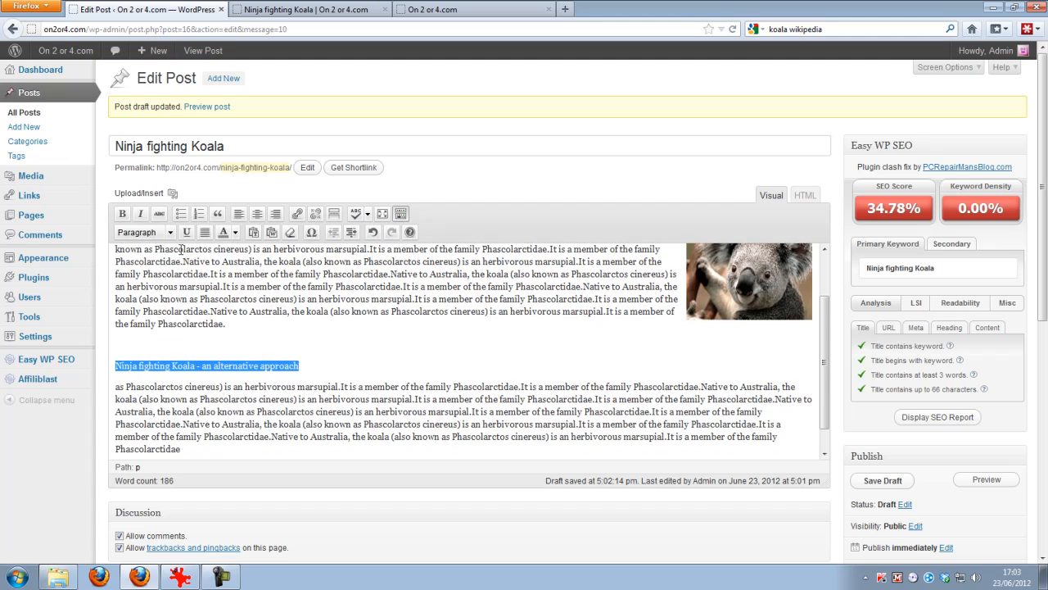
left_click(169, 233)
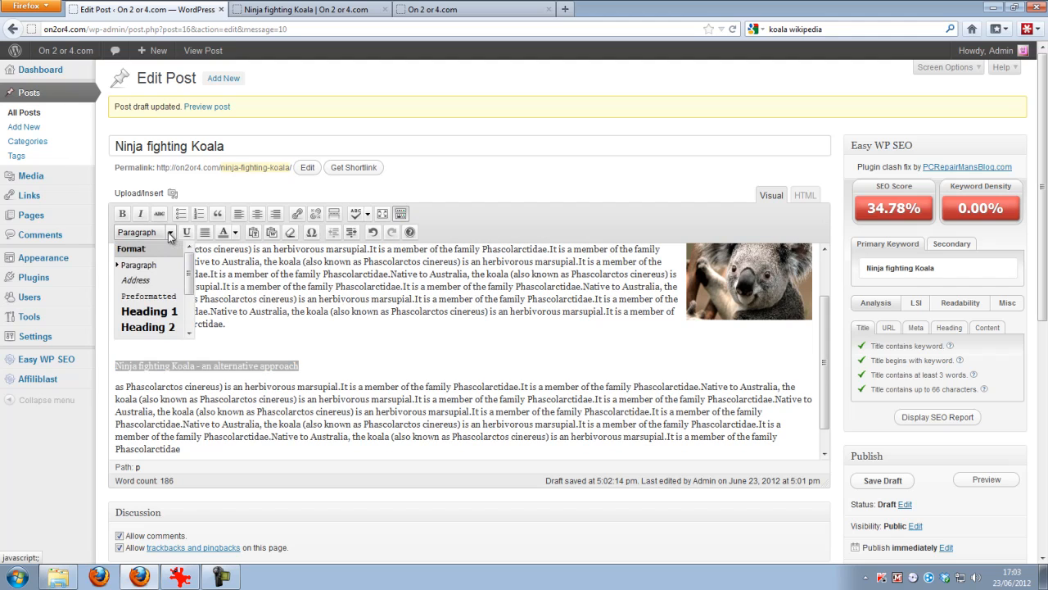
left_click(164, 328)
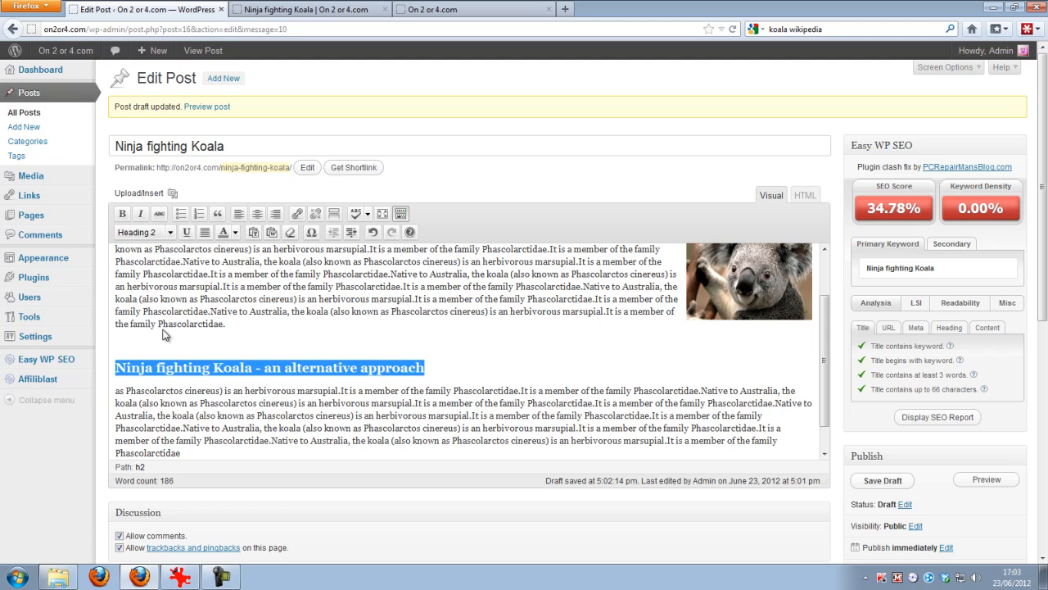
left_click(307, 398)
- Preview the post and compare how the "alternative approach" subheading and the post title are displayed
left_click(986, 480)
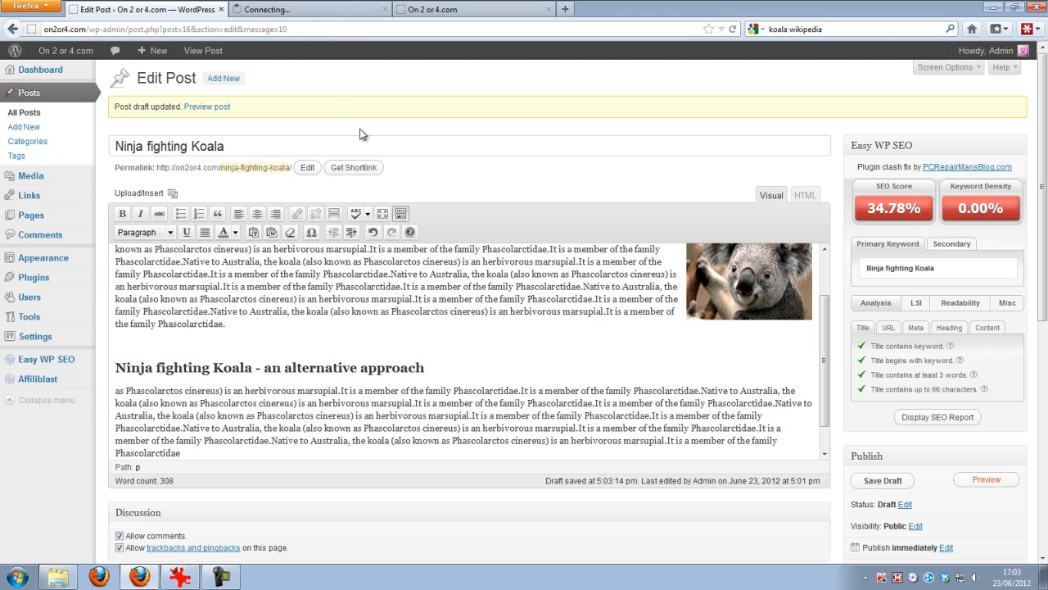
left_click(303, 10)
scroll(340, 446, "down", 3)
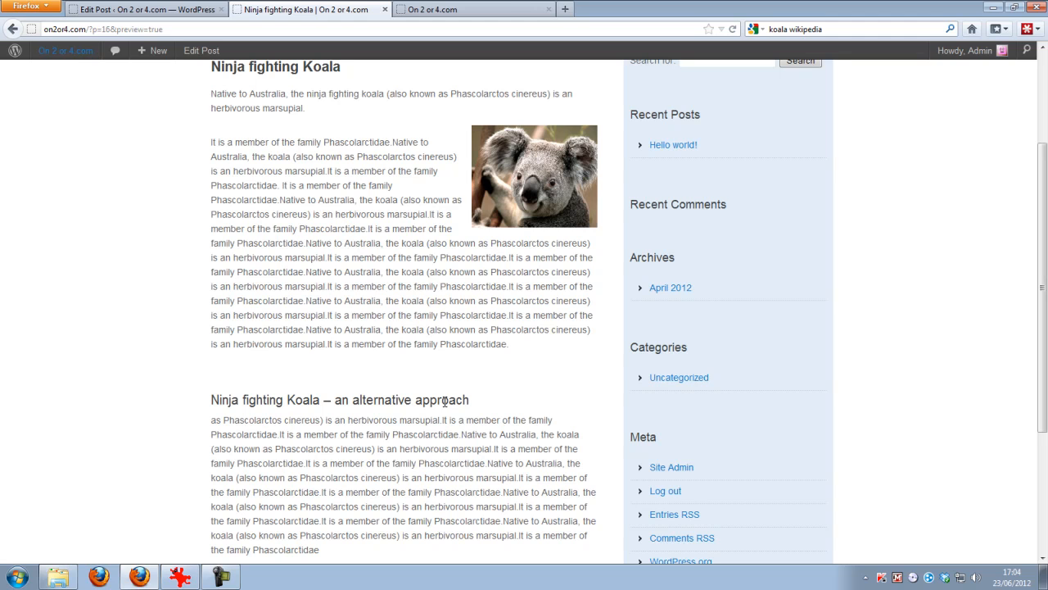
scroll(447, 402, "up", 2)
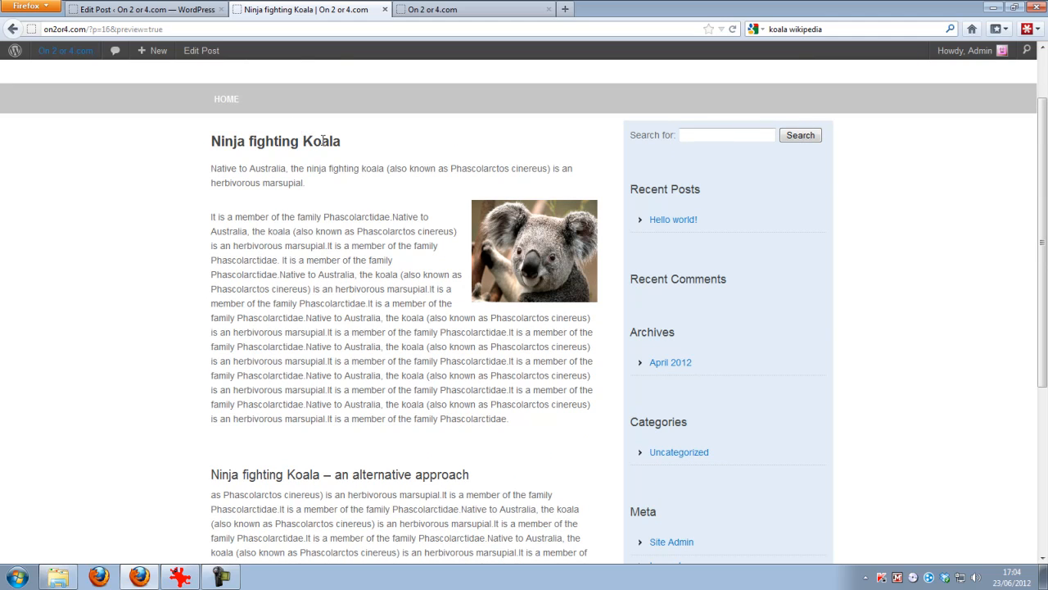
left_click_drag(342, 142, 210, 140)
left_click(377, 134)
- Back in the post editor, add an empty line below the last paragraph and review the available heading levels
left_click(202, 9)
scroll(303, 383, "down", 4)
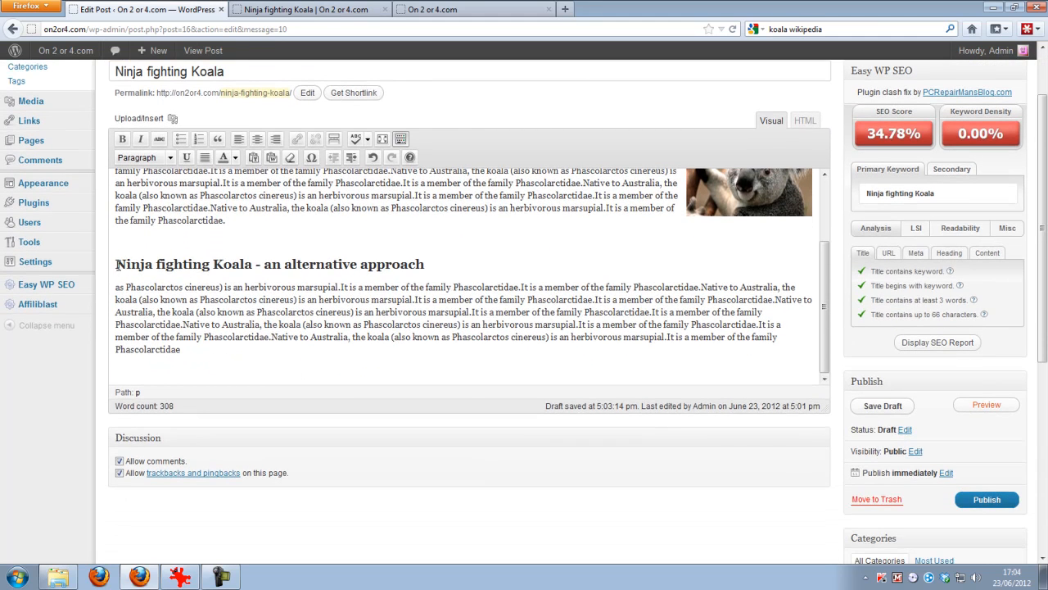
left_click(211, 357)
key("Return")
left_click(170, 158)
scroll(189, 215, "down", 4)
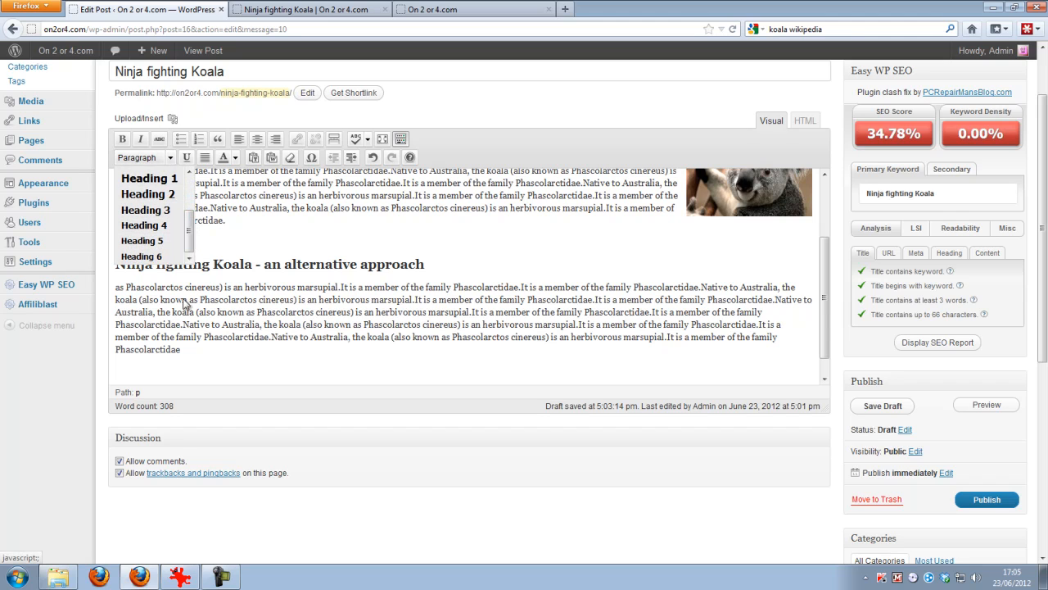
left_click_drag(190, 234, 191, 230)
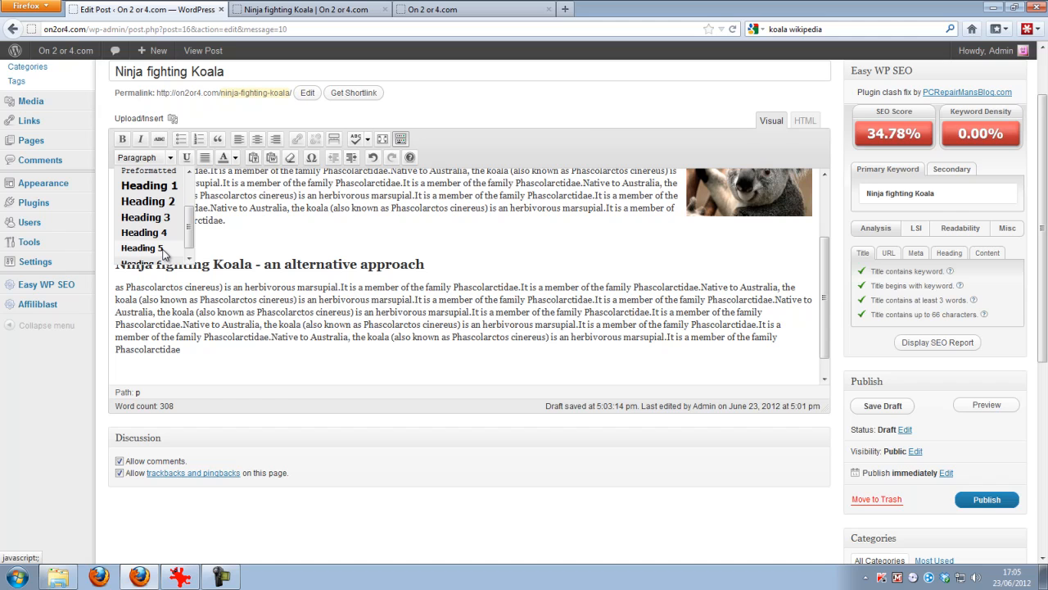
left_click(205, 355)
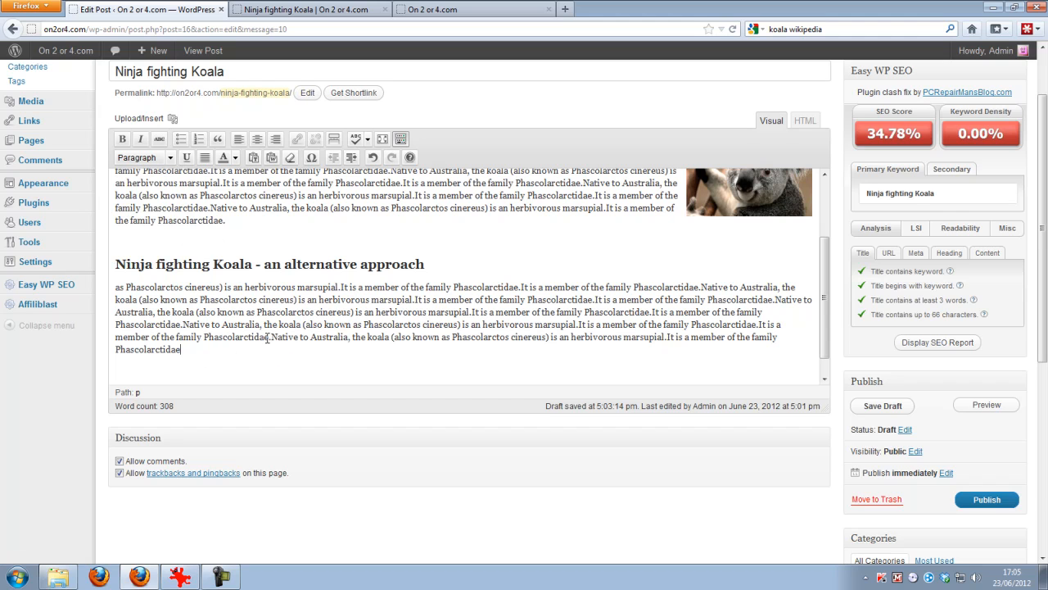
- Copy the paragraph under the "alternative approach" heading and paste it again below, separated by a blank line
left_click_drag(181, 350, 115, 288)
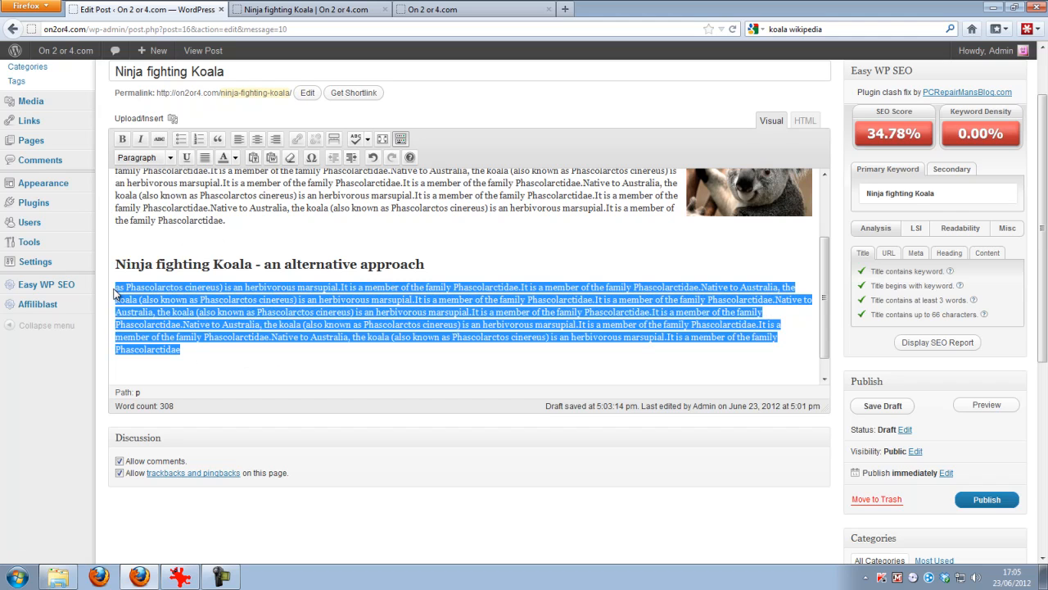
left_click(198, 374)
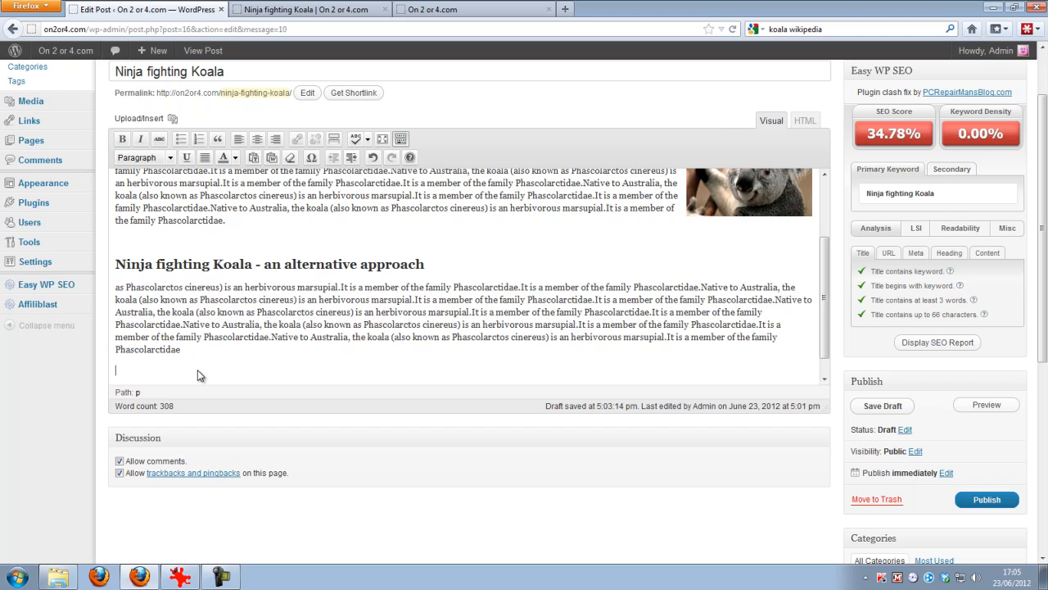
scroll(197, 373, "down", 5)
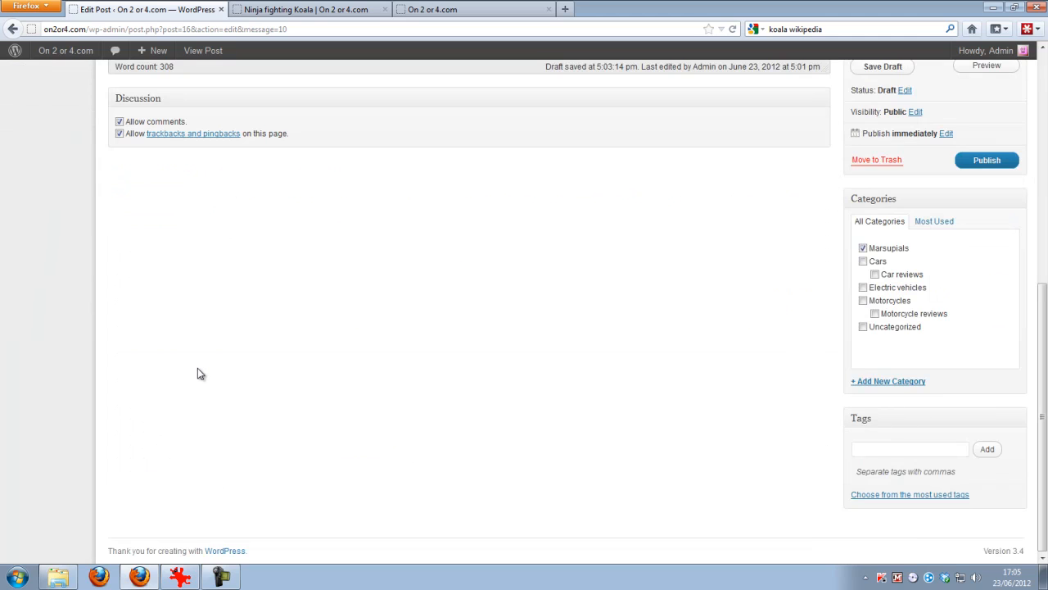
scroll(394, 308, "up", 1)
scroll(398, 312, "down", 1)
scroll(409, 318, "up", 1)
scroll(443, 326, "down", 1)
left_click_drag(1044, 337, 1045, 194)
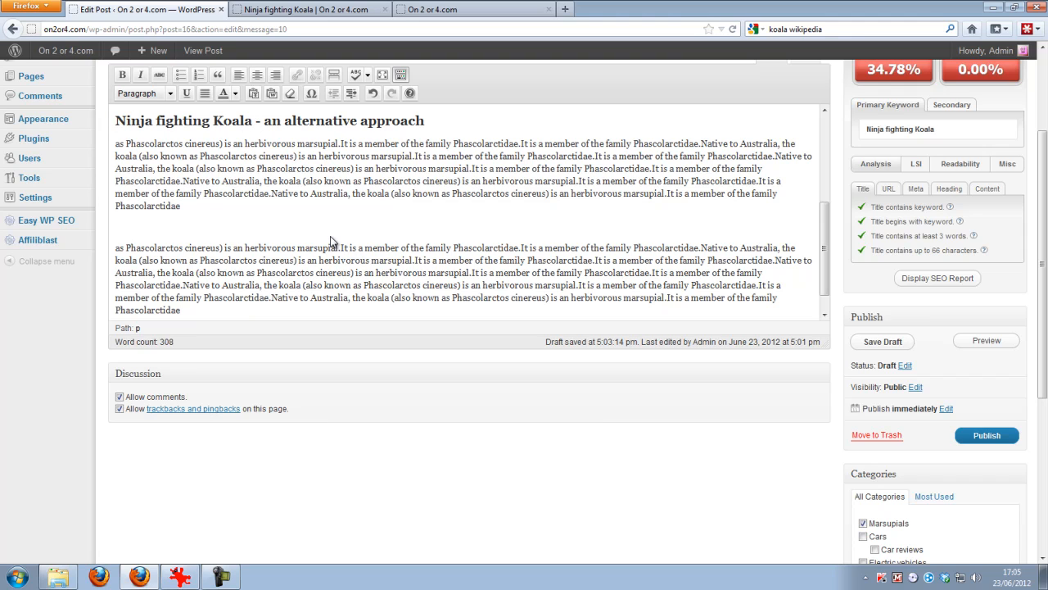
- Insert the line "Koalas that use swords" above the pasted paragraph and format it as Heading 2
key("Return")
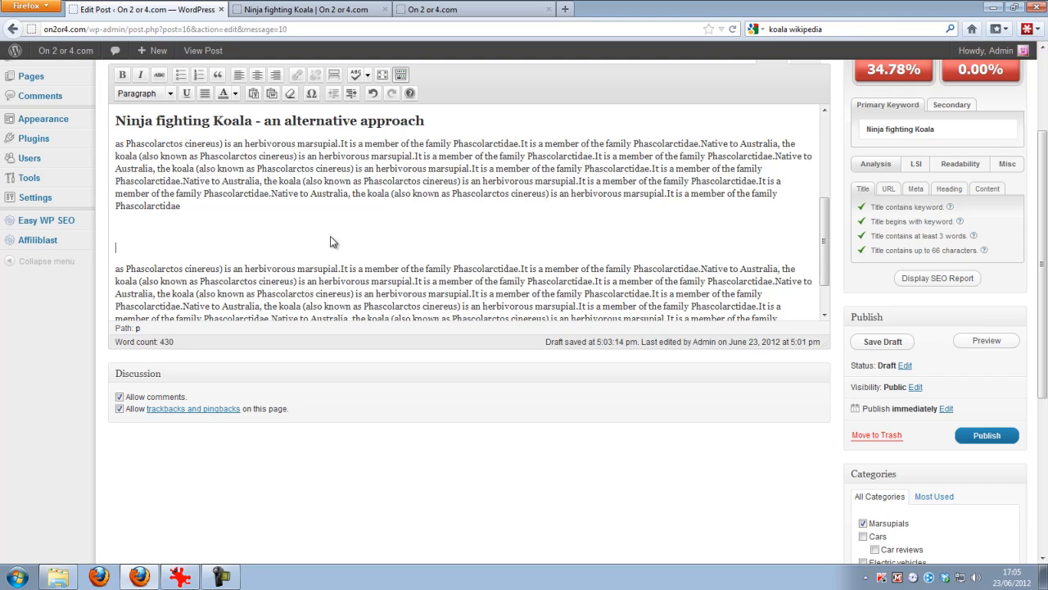
type("Koalas that use swords")
left_click_drag(210, 251, 110, 258)
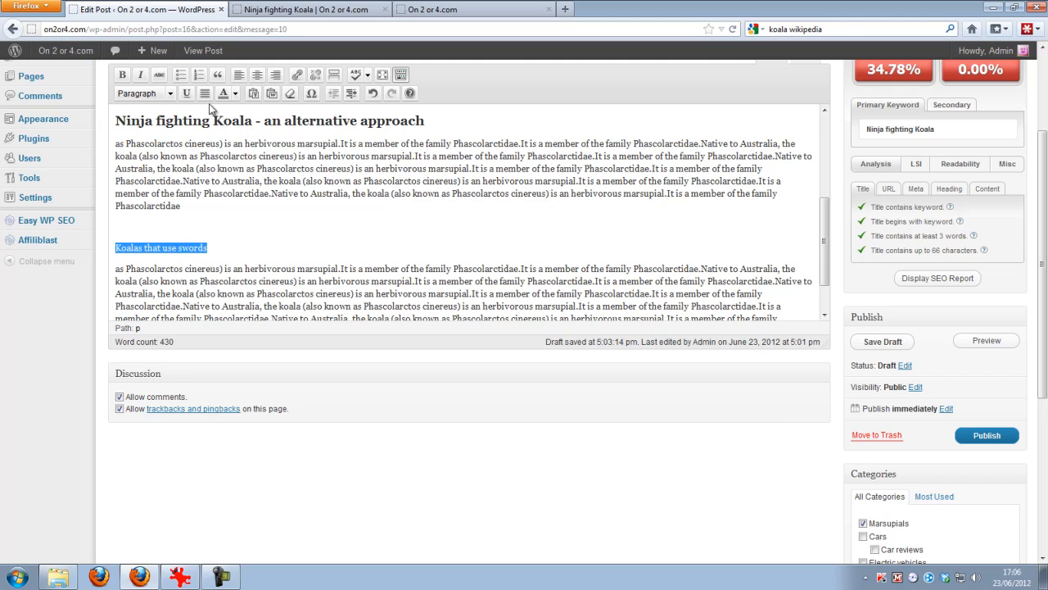
left_click(171, 94)
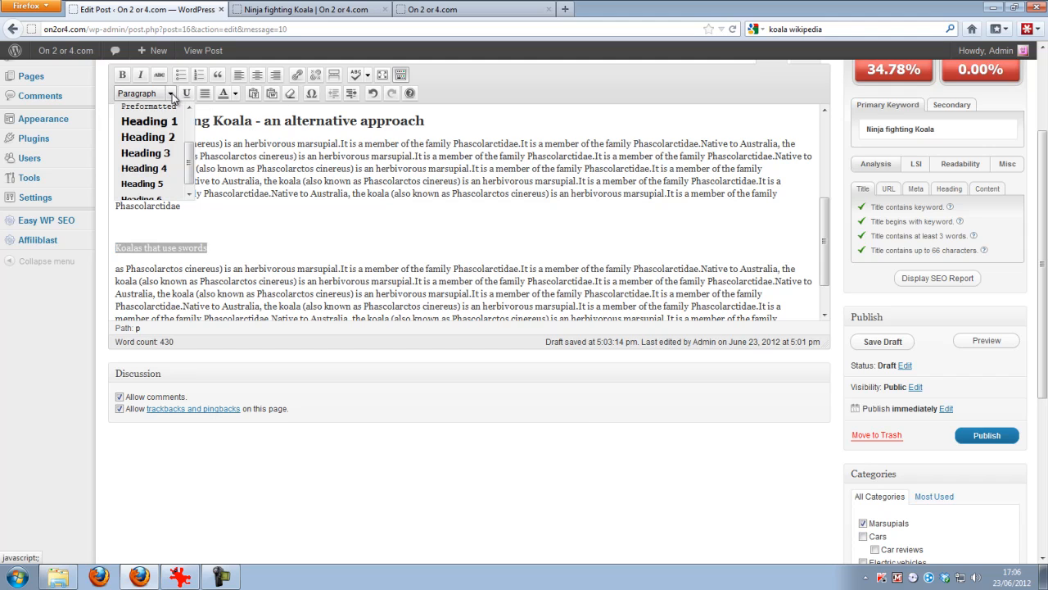
left_click(162, 138)
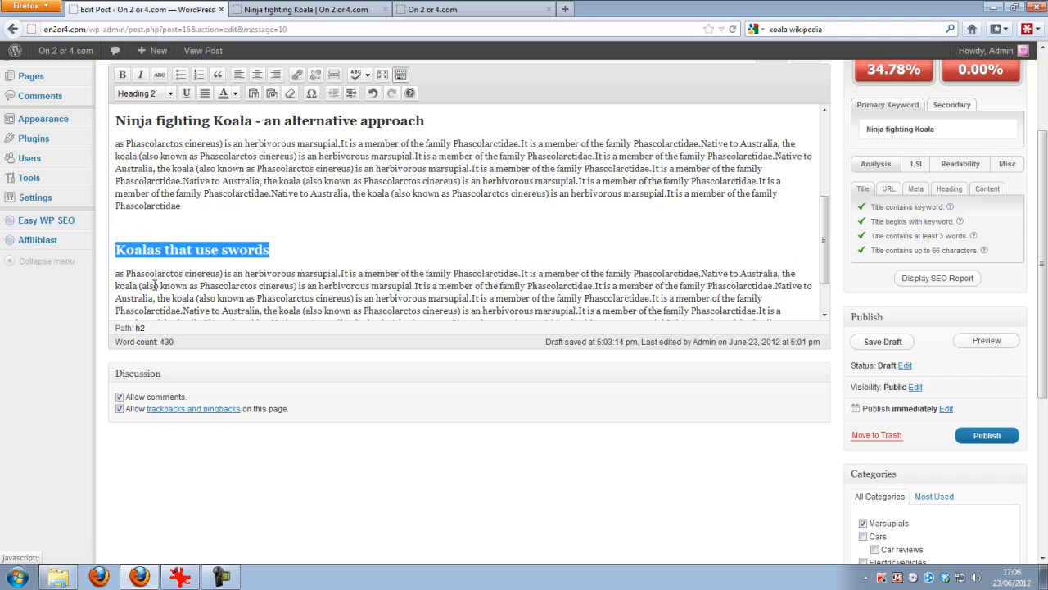
scroll(320, 256, "down", 1)
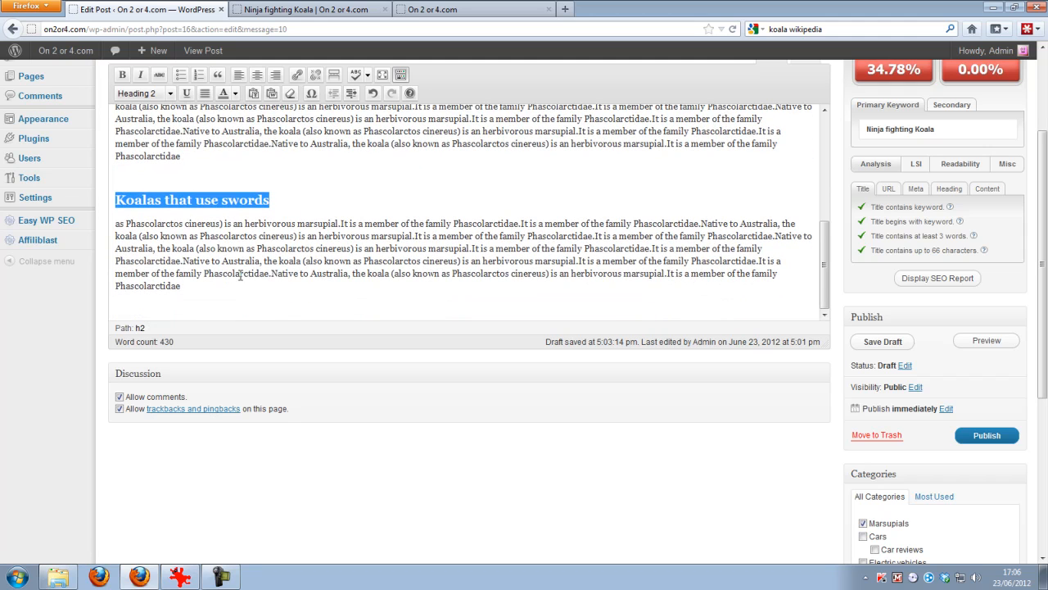
mouse_move(187, 292)
left_mouse_down()
mouse_move(164, 236)
mouse_move(131, 224)
mouse_move(187, 288)
left_mouse_up()
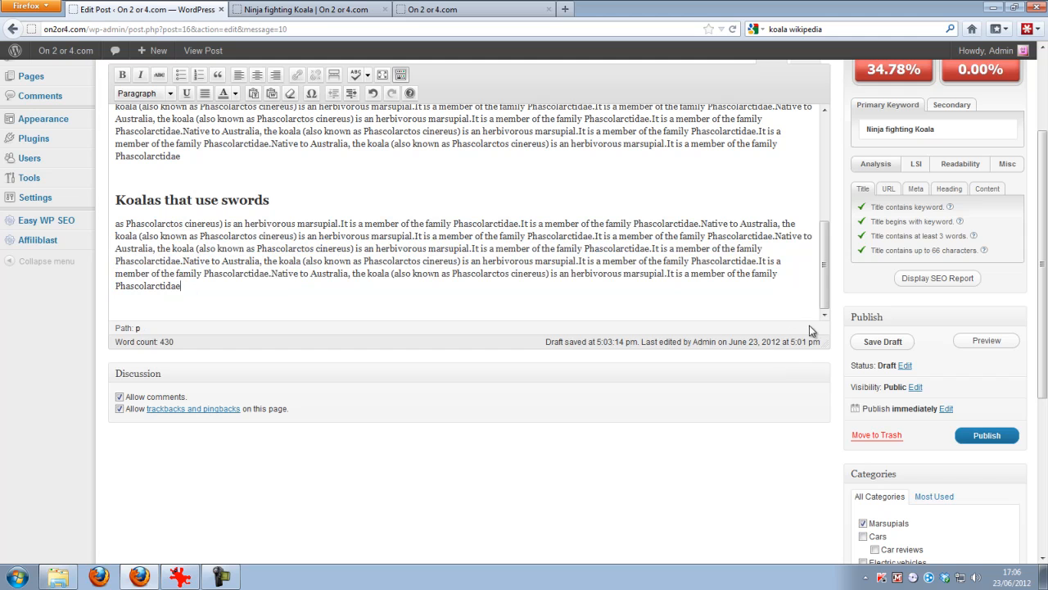
- Save the draft and check the keyword in the first subheading against the SEO score
left_click(873, 344)
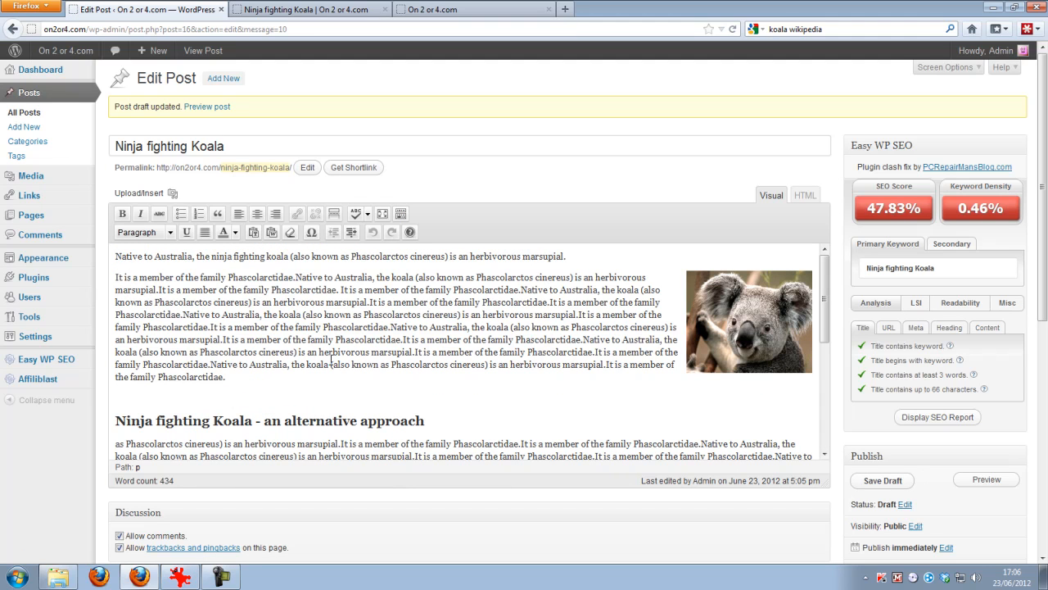
left_click_drag(117, 419, 258, 425)
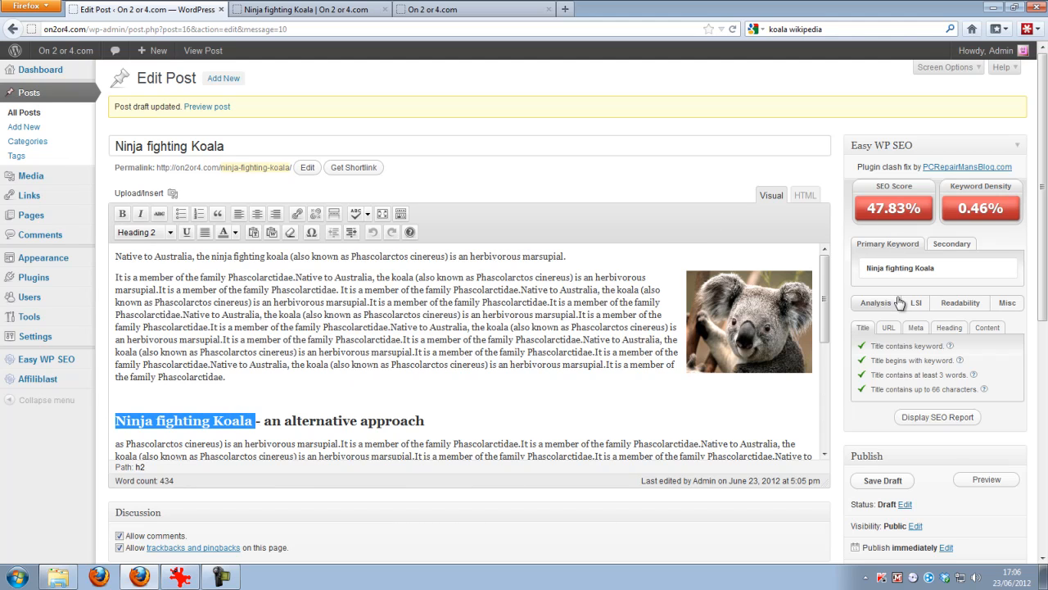
double_click(876, 208)
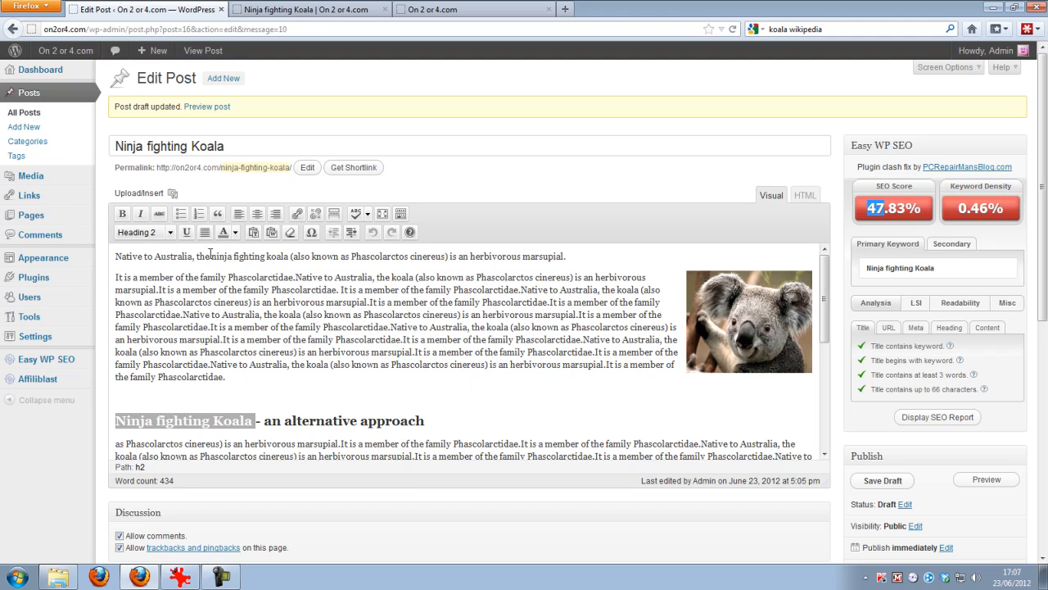
- Make "ninja fighting koala" bold in the first sentence and save the draft
left_click_drag(212, 255, 289, 256)
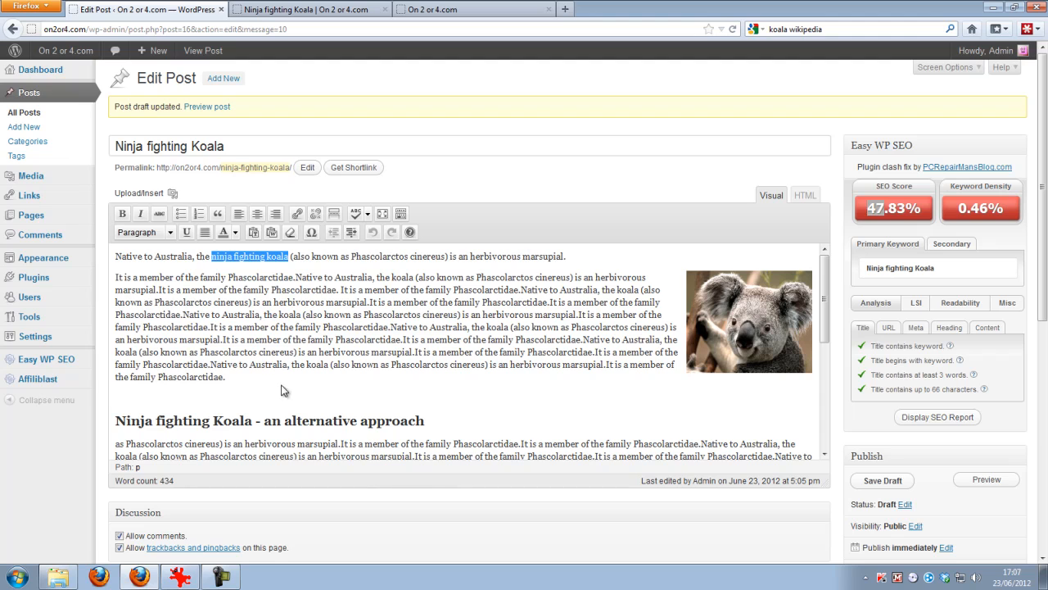
left_click(122, 215)
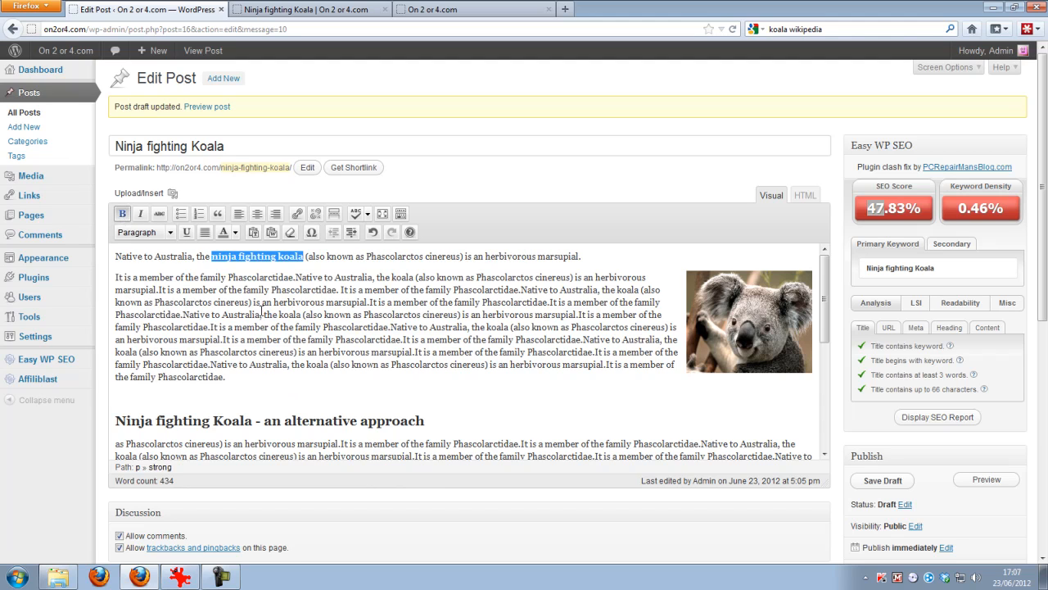
left_click(310, 277)
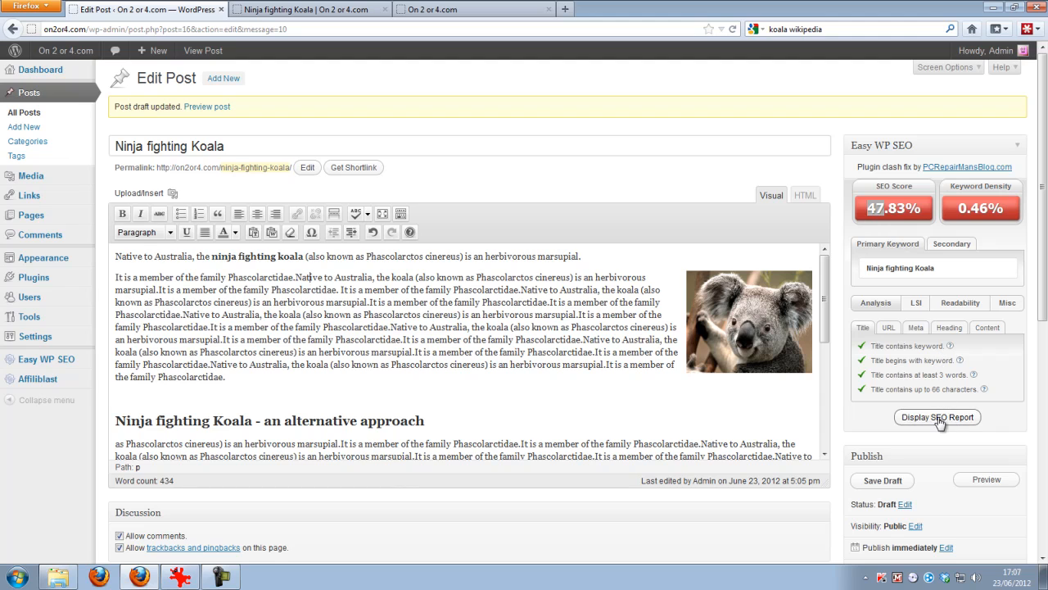
left_click(895, 483)
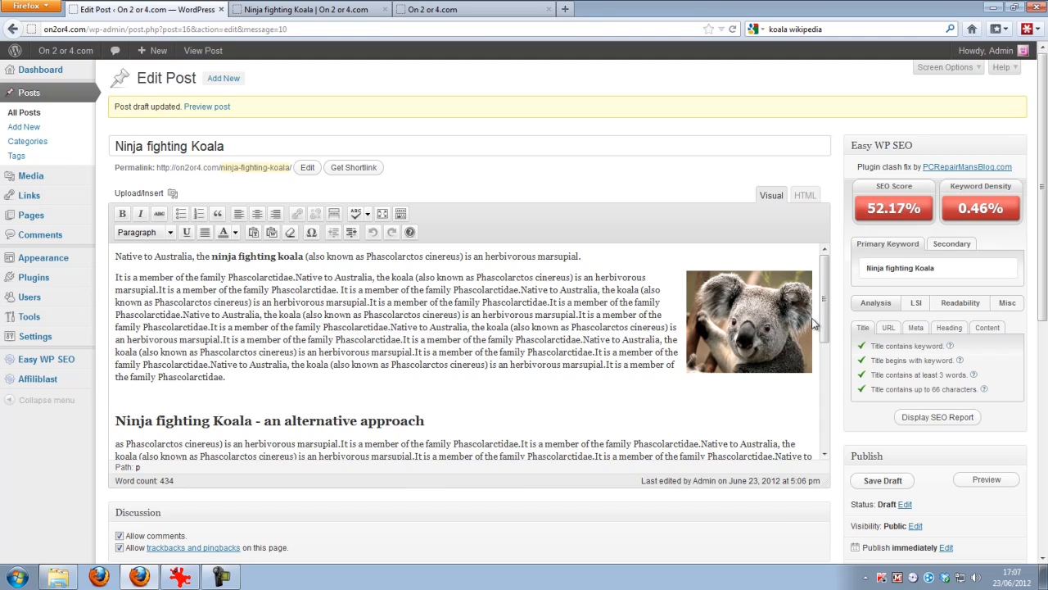
- Preview the post, examine its opening sentence and both subheadings, and return to the post editor
left_click(985, 480)
left_click(301, 10)
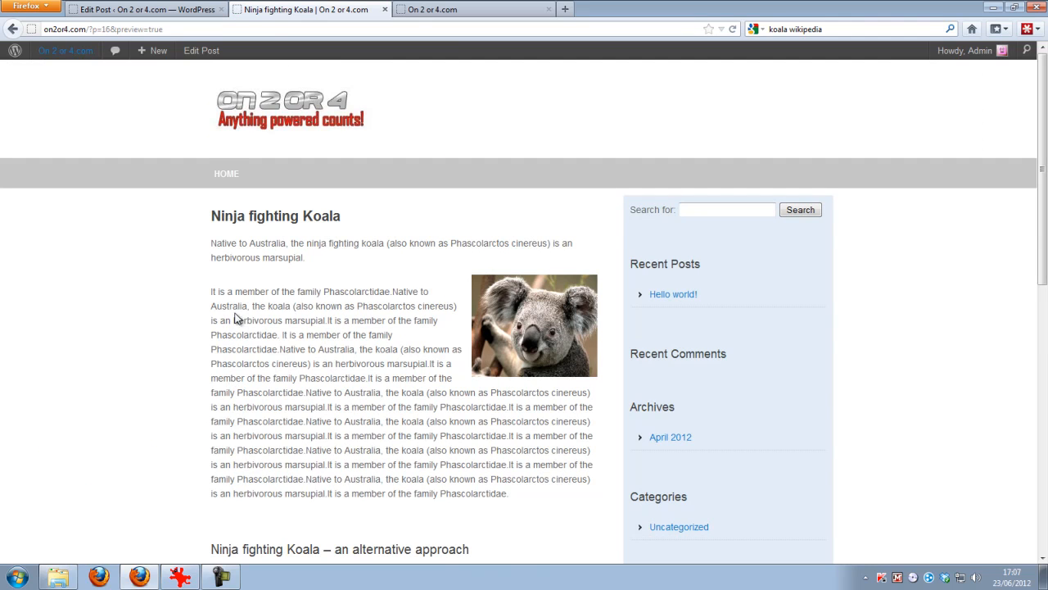
scroll(237, 318, "down", 5)
scroll(236, 319, "down", 4)
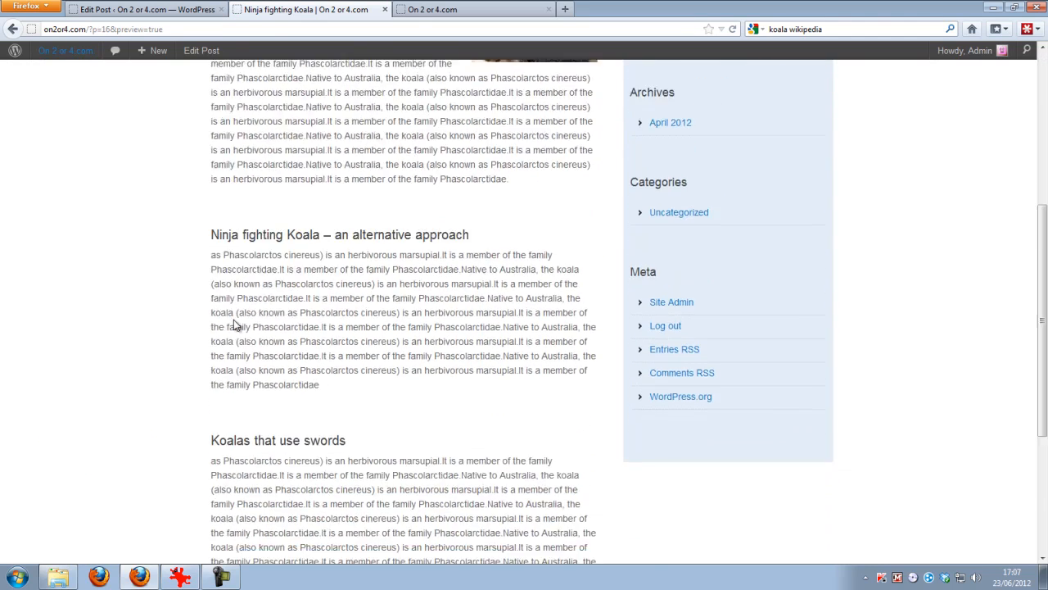
scroll(236, 325, "up", 5)
scroll(236, 325, "up", 3)
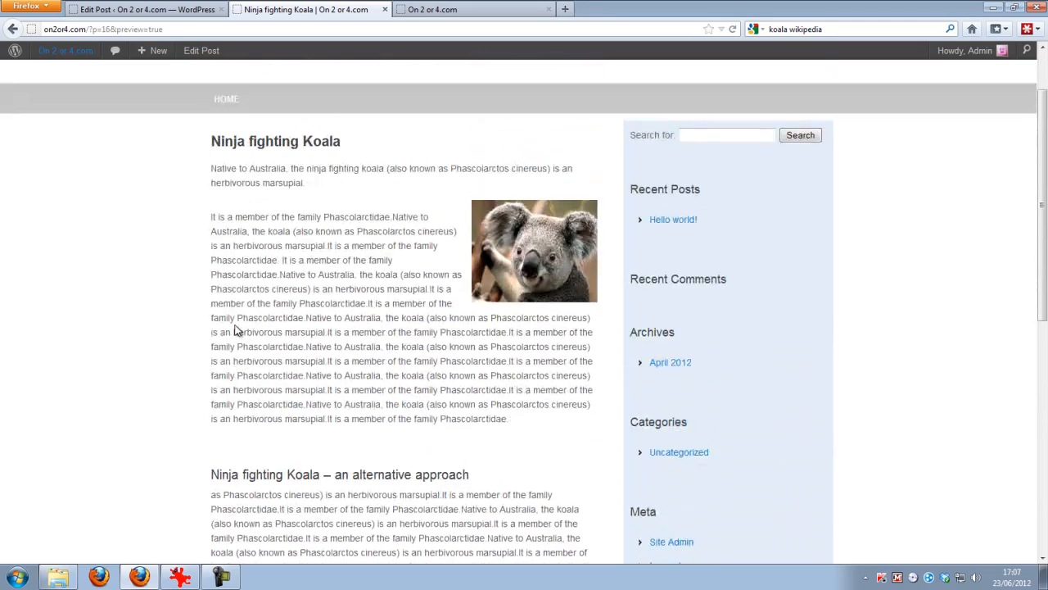
left_click(186, 9)
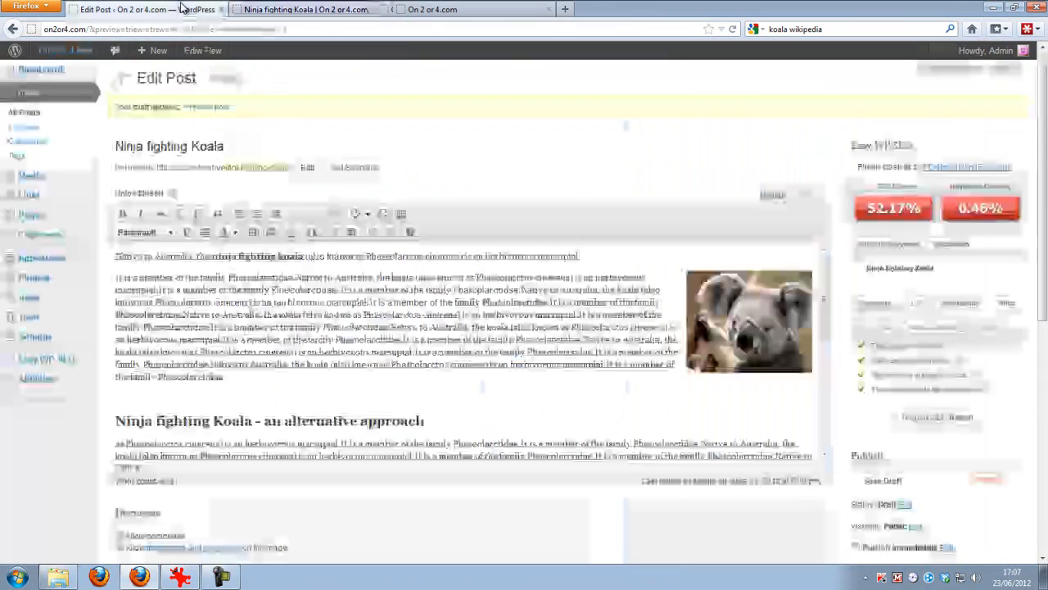